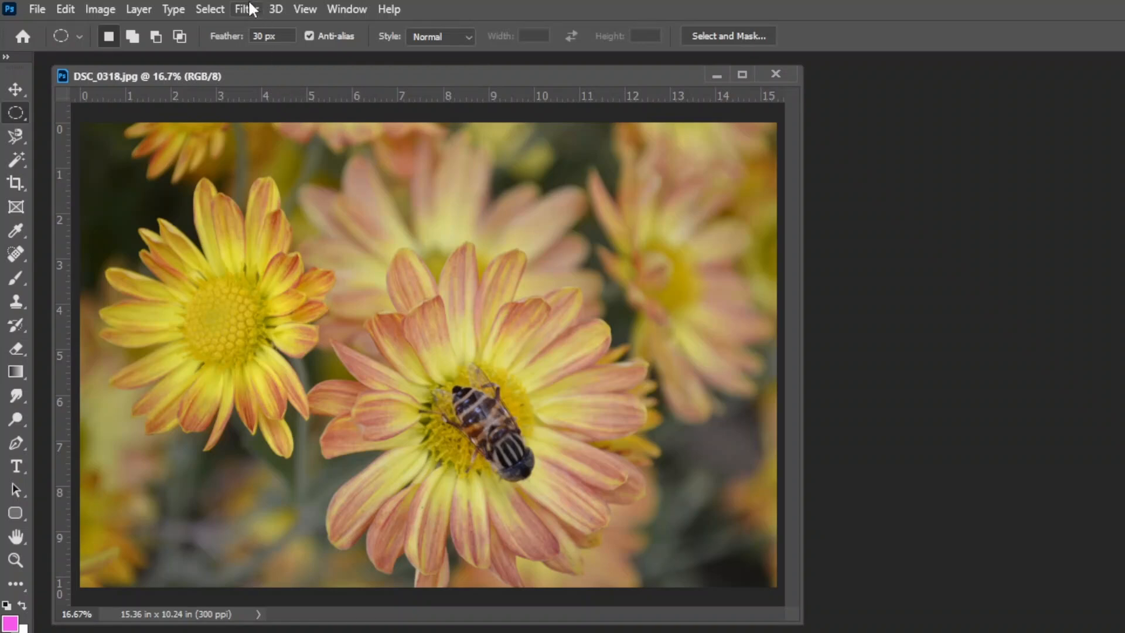
- Apply a Gaussian Blur with a radius of 45.6 pixels to the entire flower photo
left_click(247, 9)
mouse_move(278, 222)
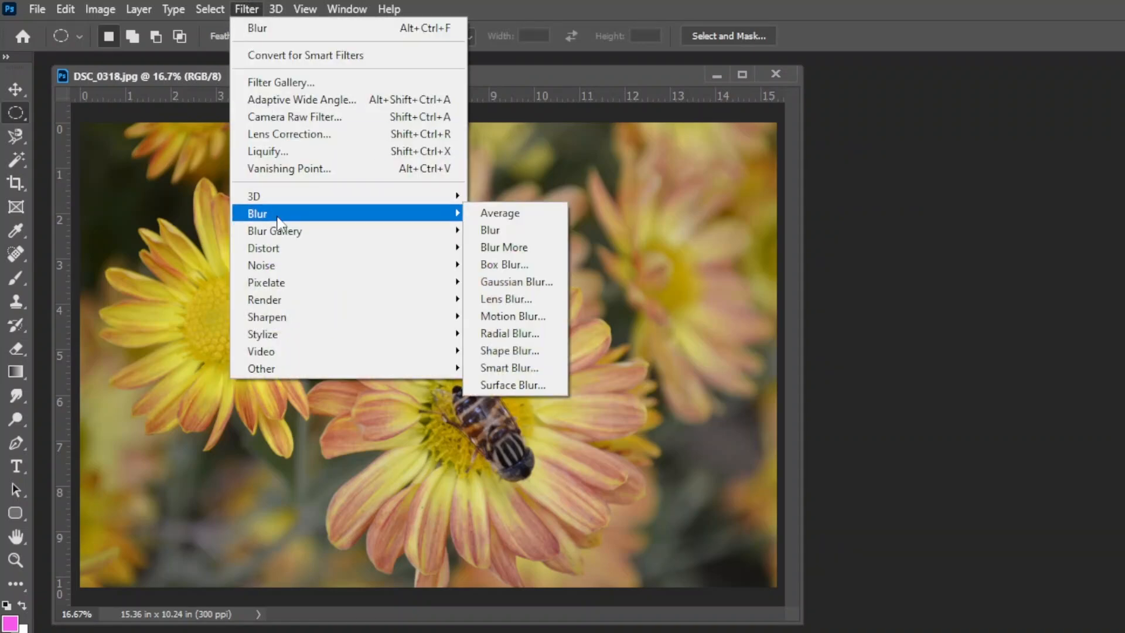
left_click(520, 283)
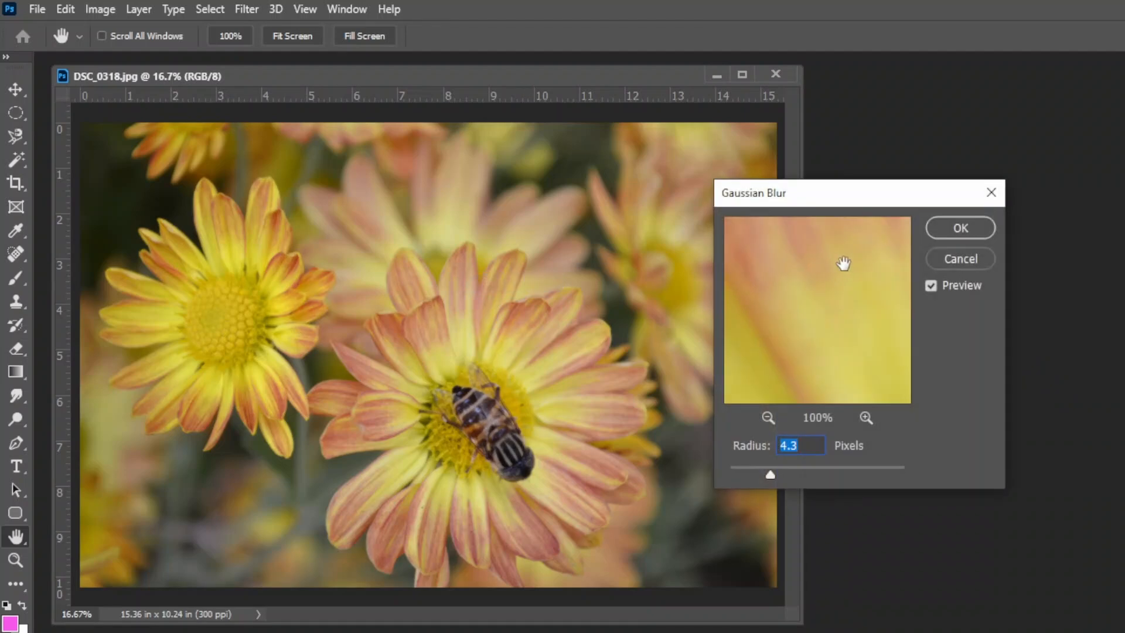
left_click_drag(820, 198, 764, 123)
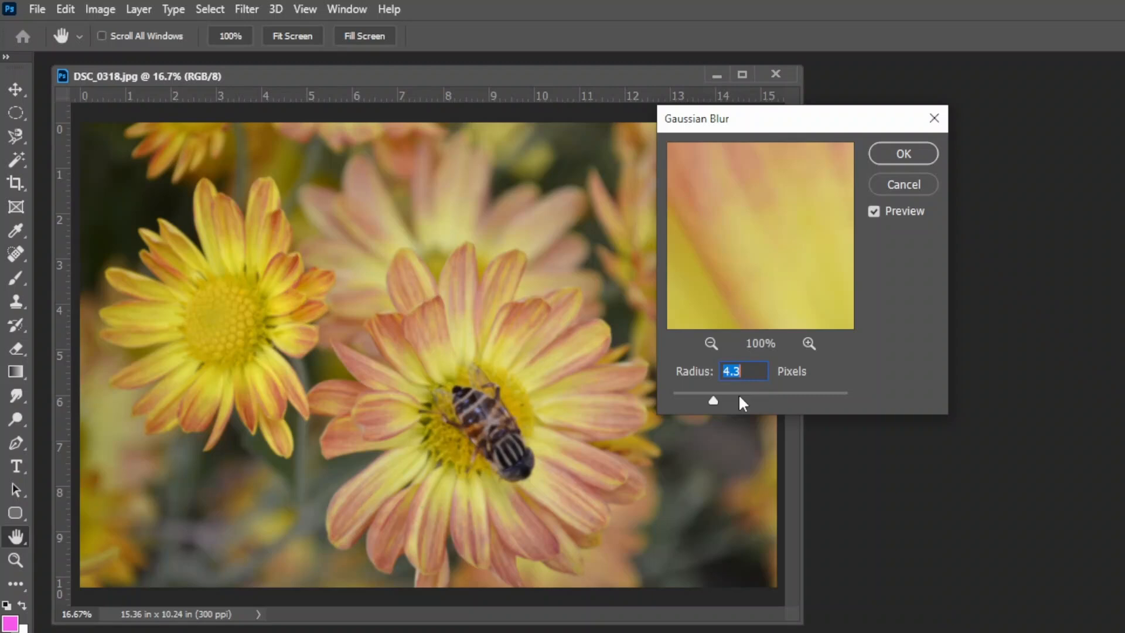
left_click_drag(714, 404, 775, 403)
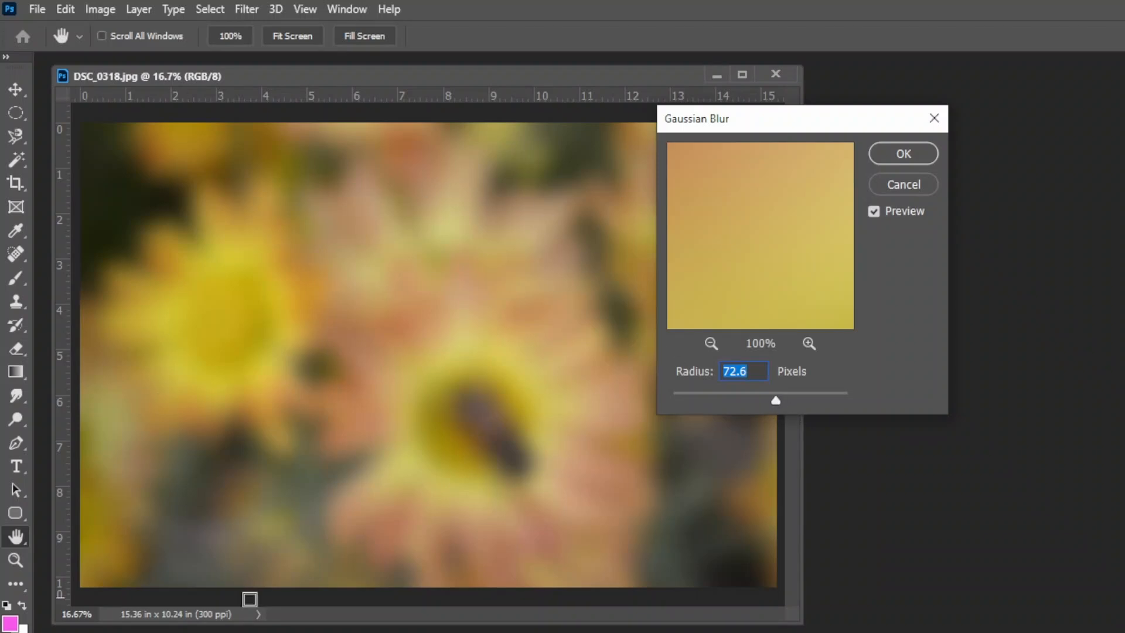
mouse_move(776, 403)
left_mouse_down()
mouse_move(733, 401)
mouse_move(766, 402)
left_mouse_up()
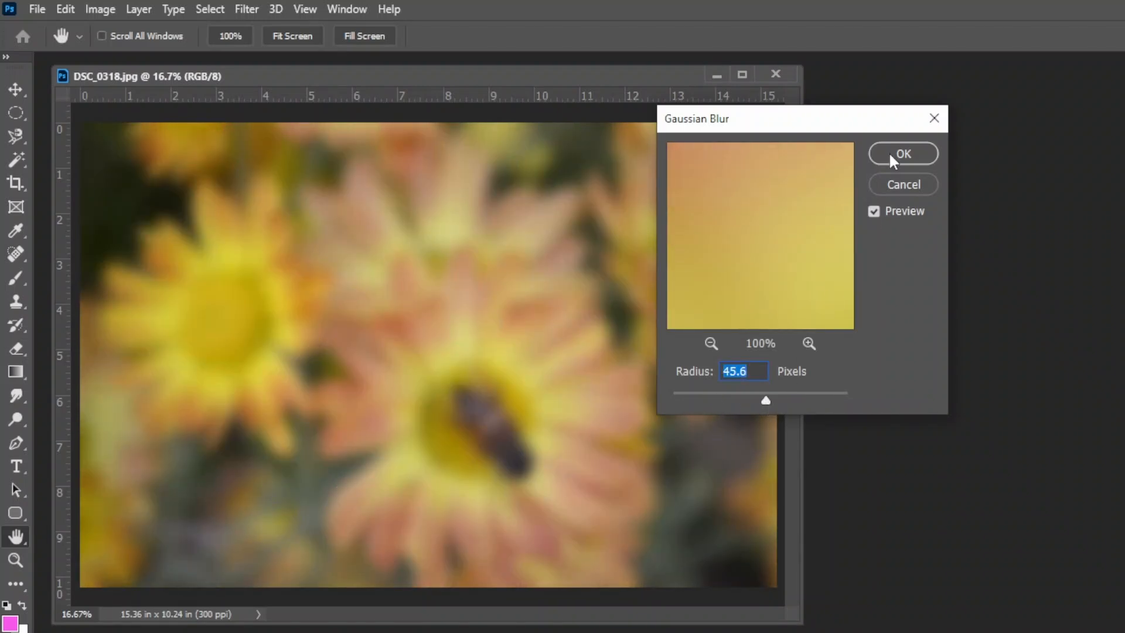
left_click(890, 149)
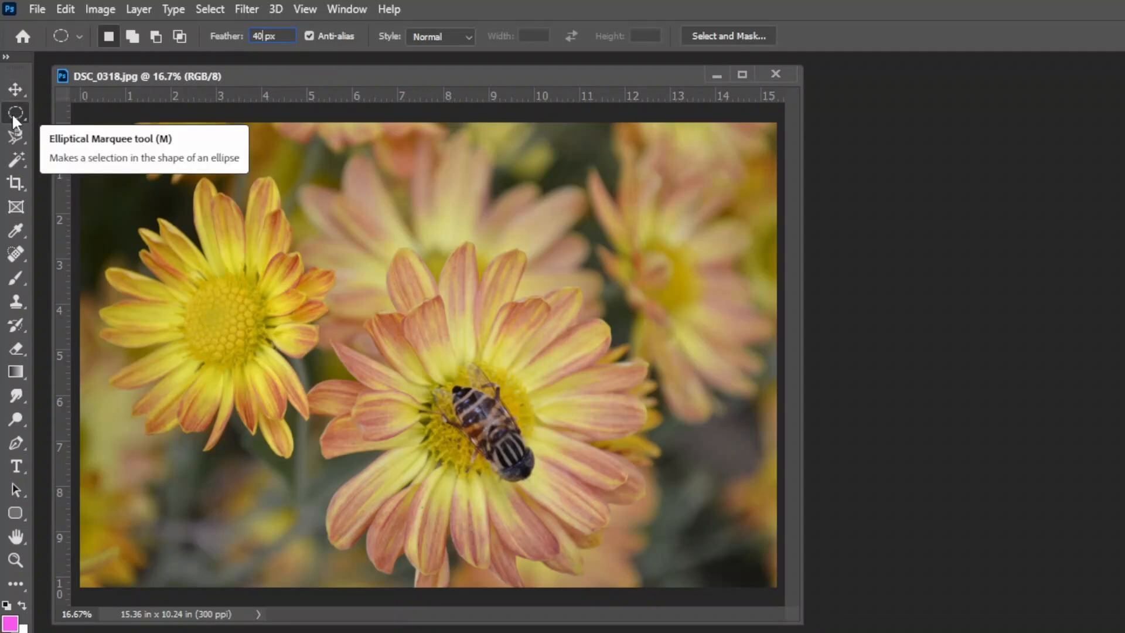
- Set the elliptical marquee's feather to 40 px and draw a circular selection about 5.7 in wide around the bee and flower centre
key("Return")
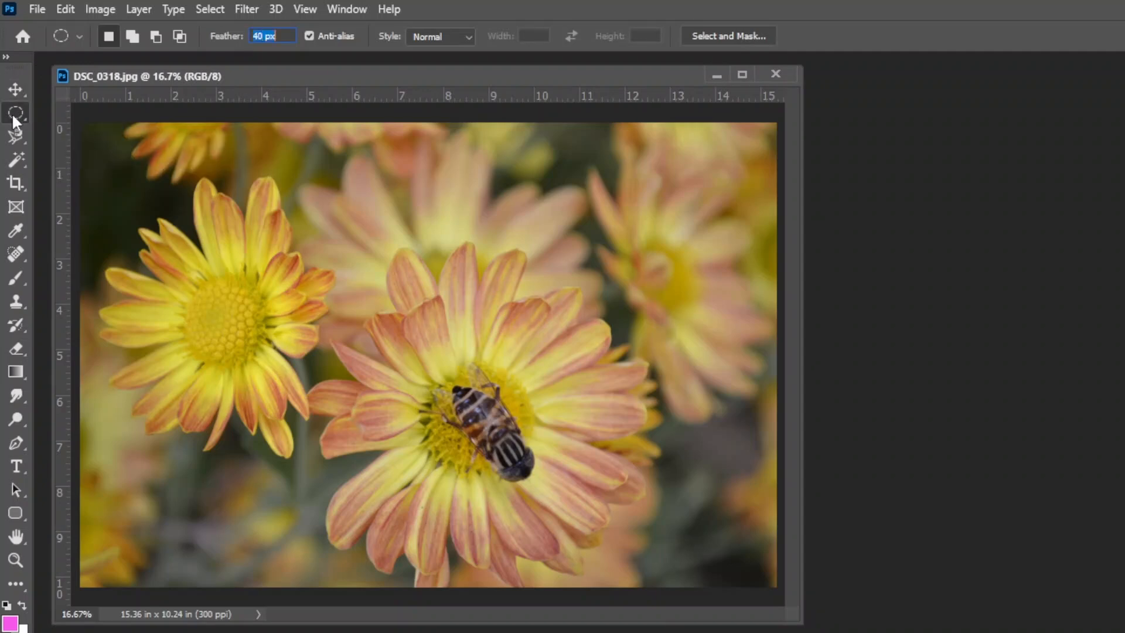
left_click_drag(266, 36, 249, 33)
left_click_drag(346, 293, 604, 549)
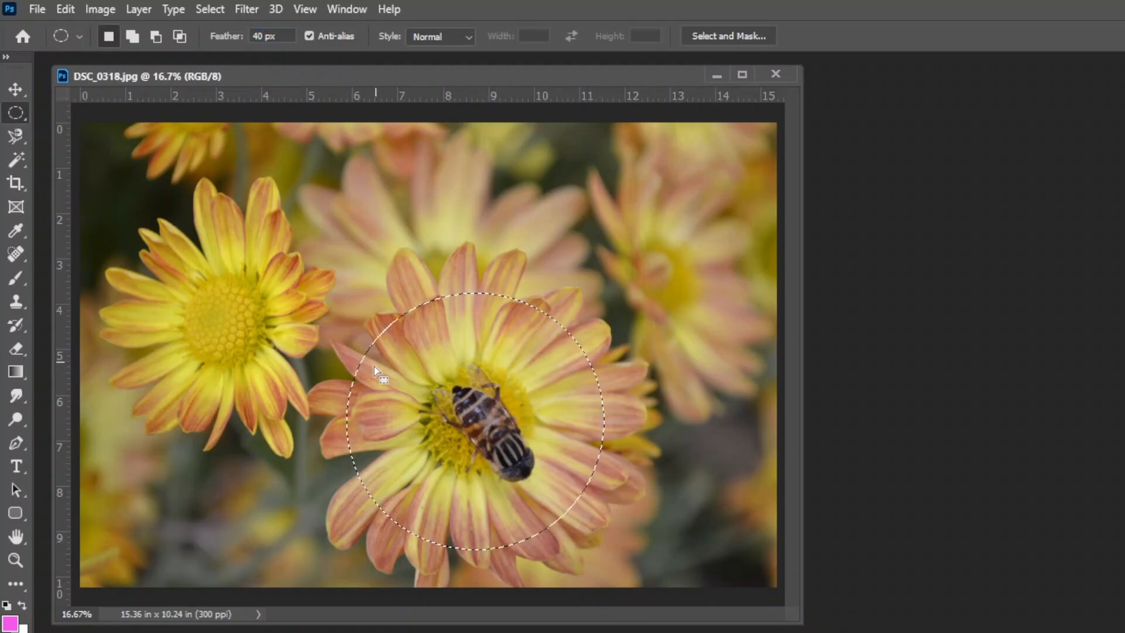
left_click(245, 9)
mouse_move(288, 213)
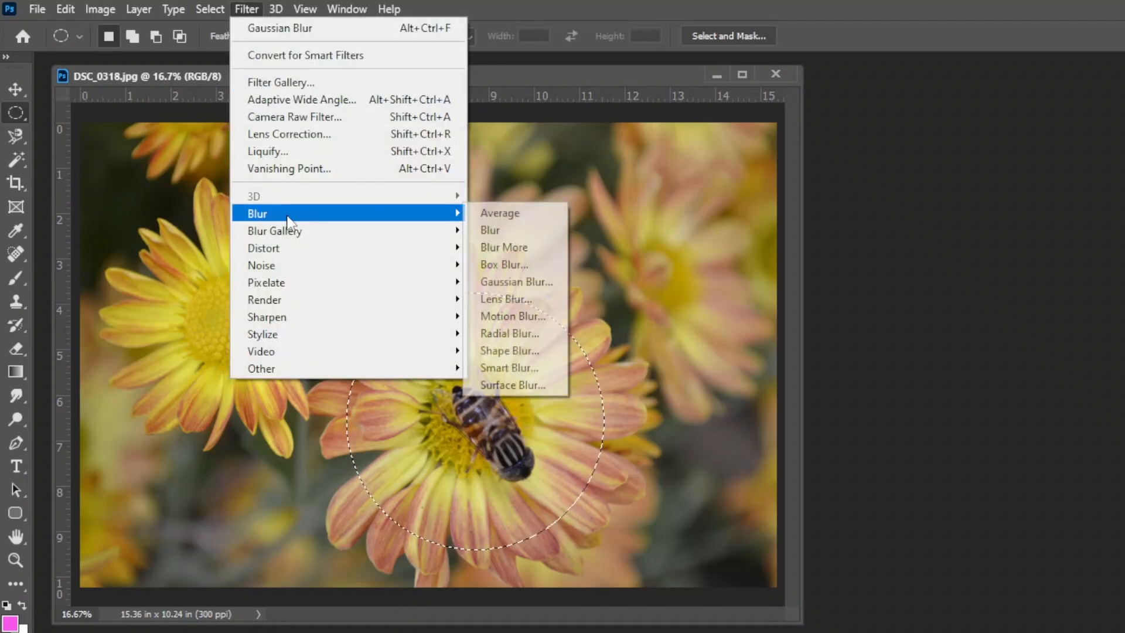
left_click(513, 282)
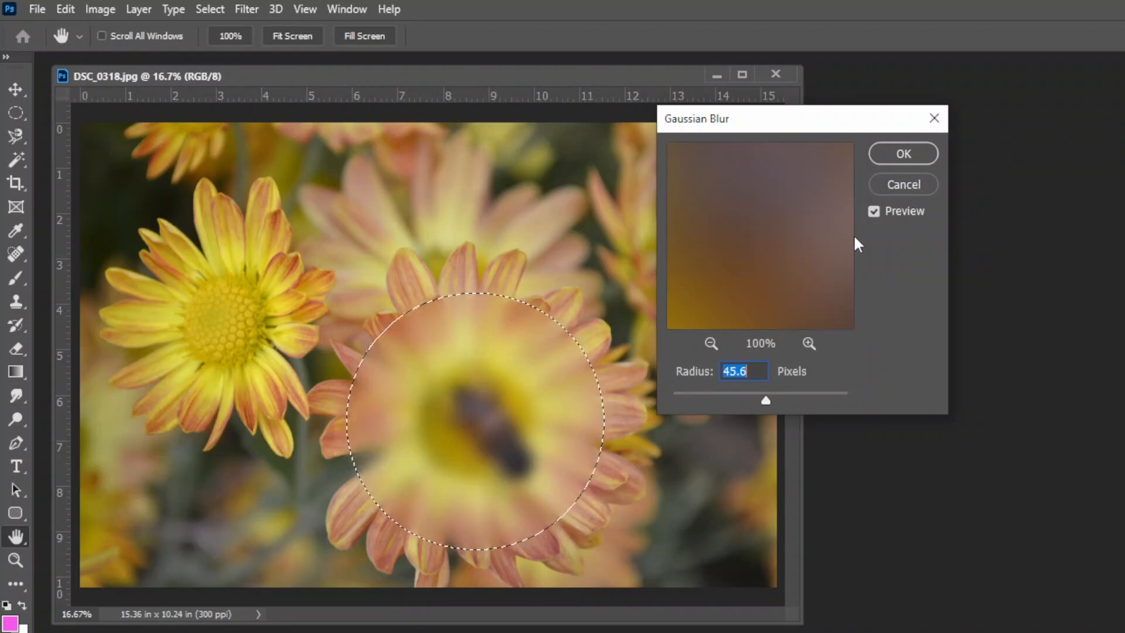
left_click(908, 185)
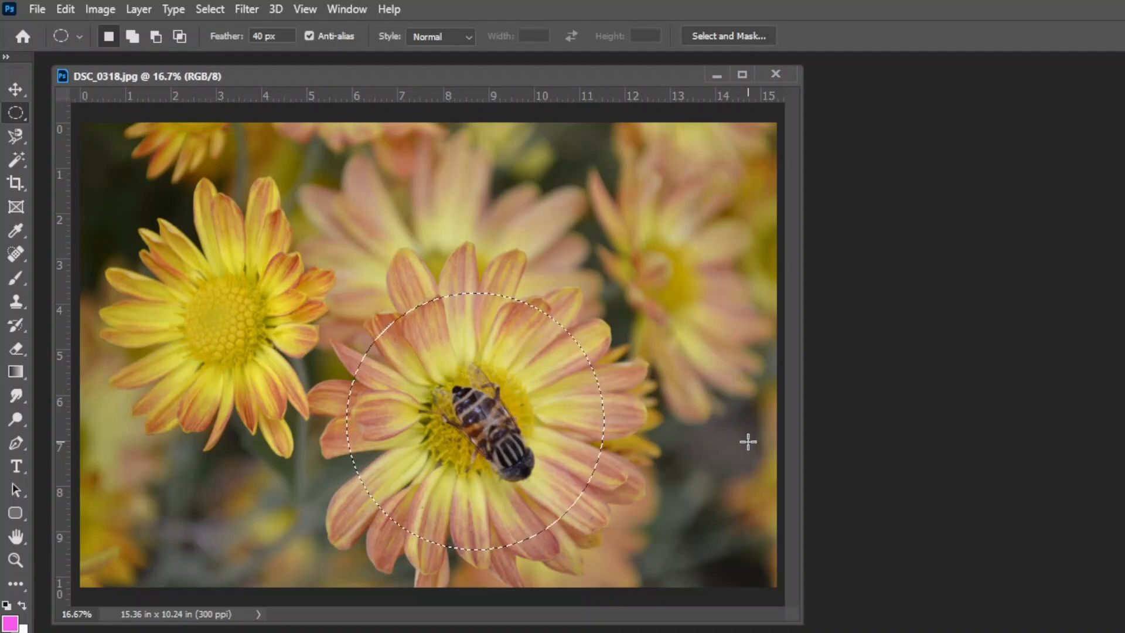
- Invert the selection and apply a Gaussian Blur with a radius of 47.0 pixels to everything outside the circle around the bee
left_click(217, 10)
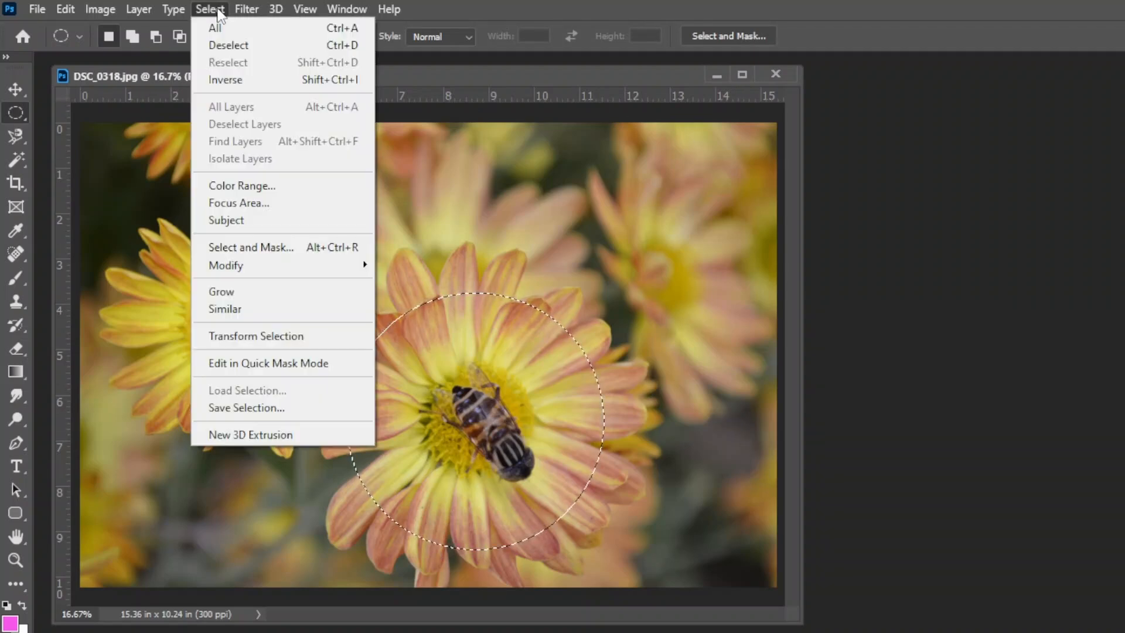
left_click(222, 80)
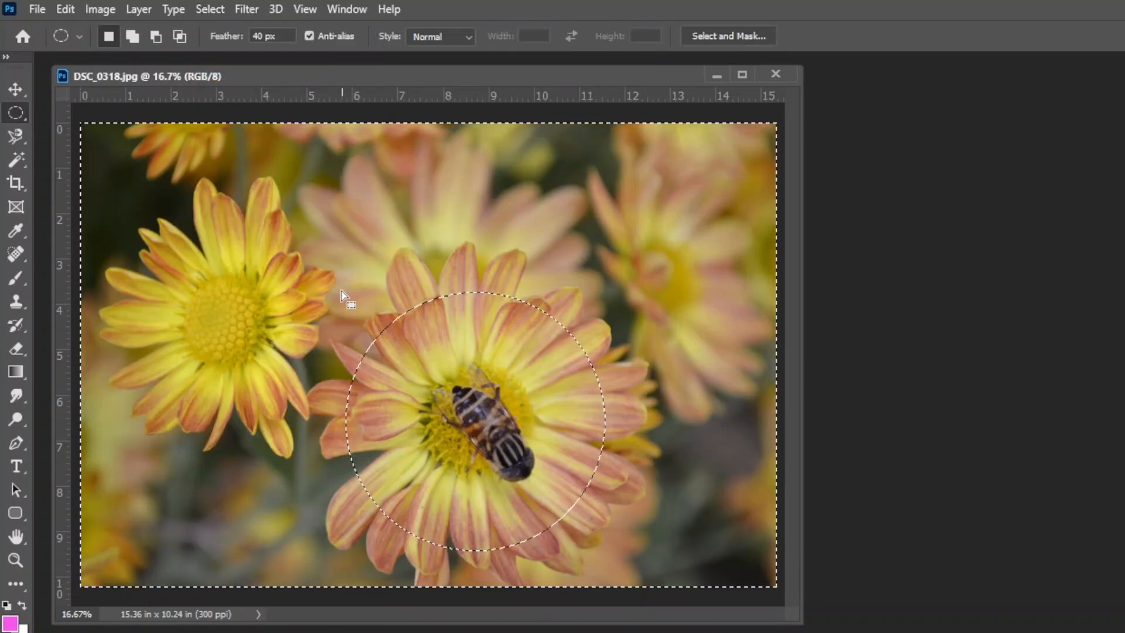
left_click(237, 11)
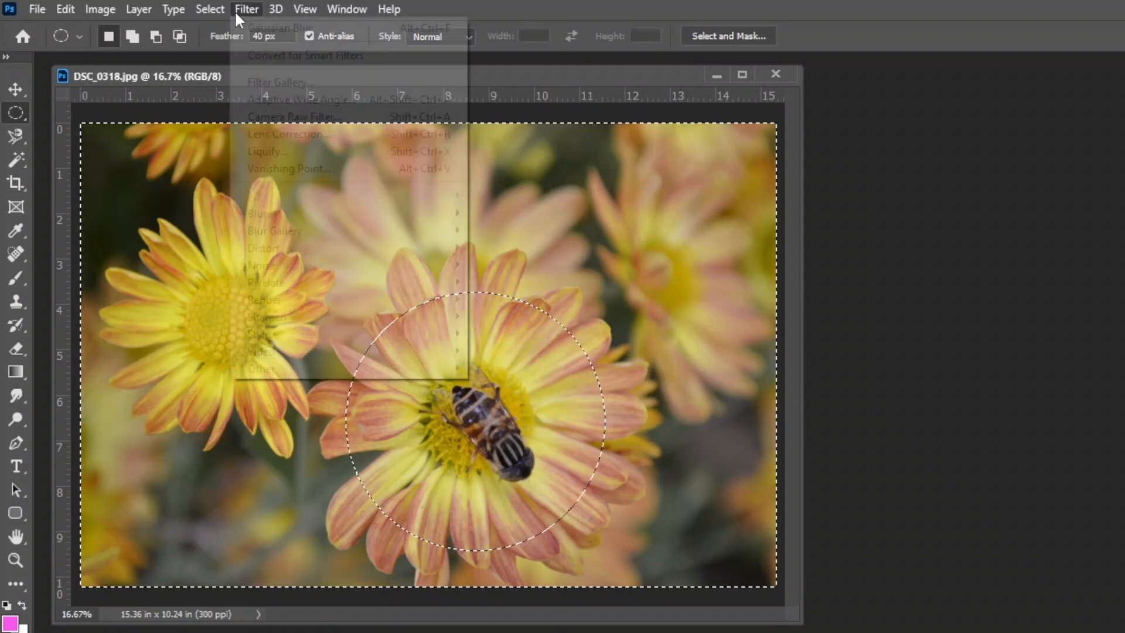
mouse_move(271, 218)
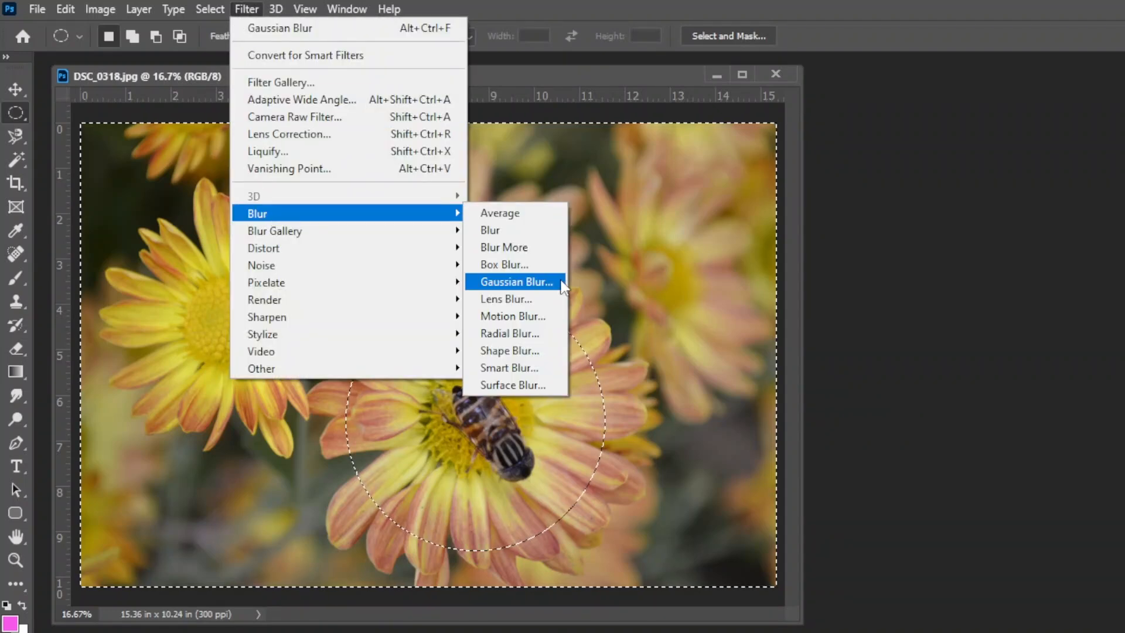
left_click(515, 282)
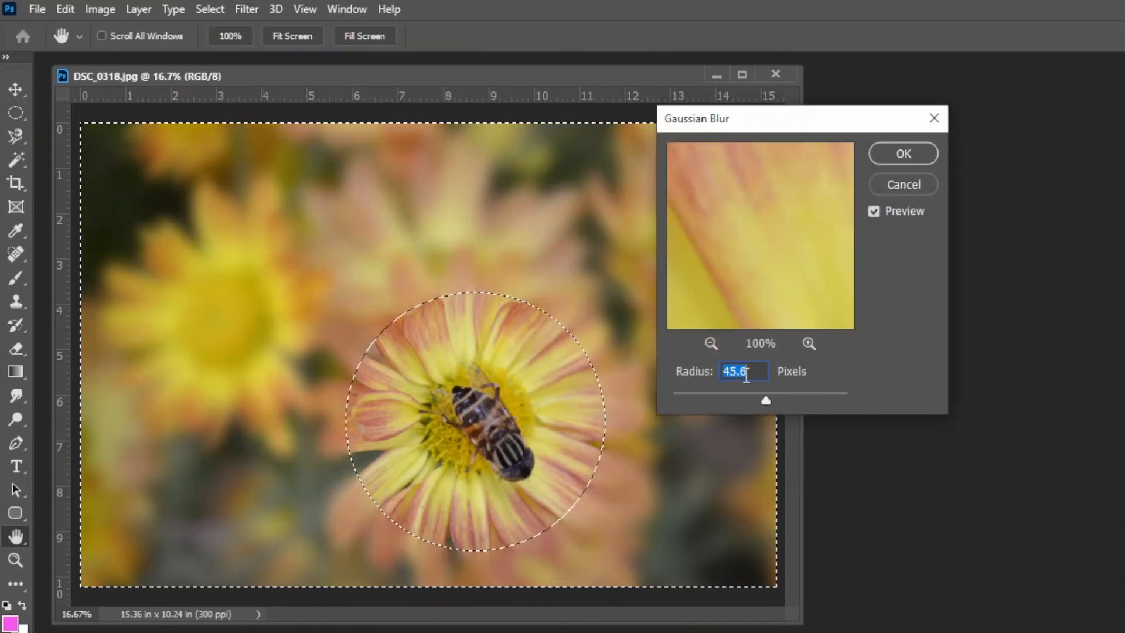
mouse_move(766, 401)
left_mouse_down()
mouse_move(739, 402)
mouse_move(766, 401)
left_mouse_up()
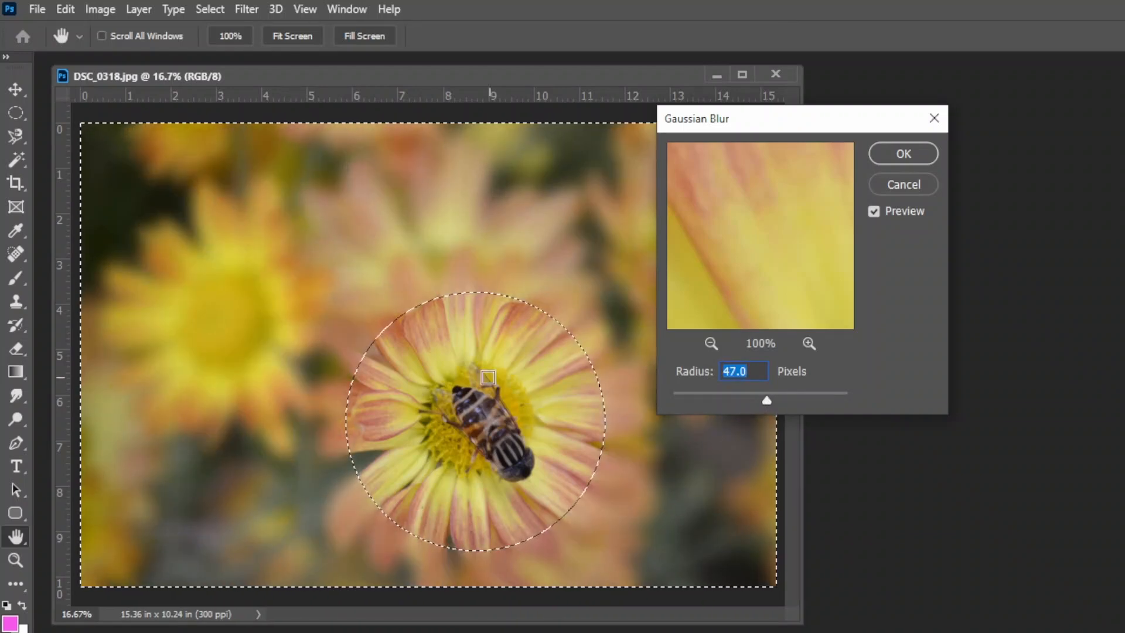
left_click(912, 153)
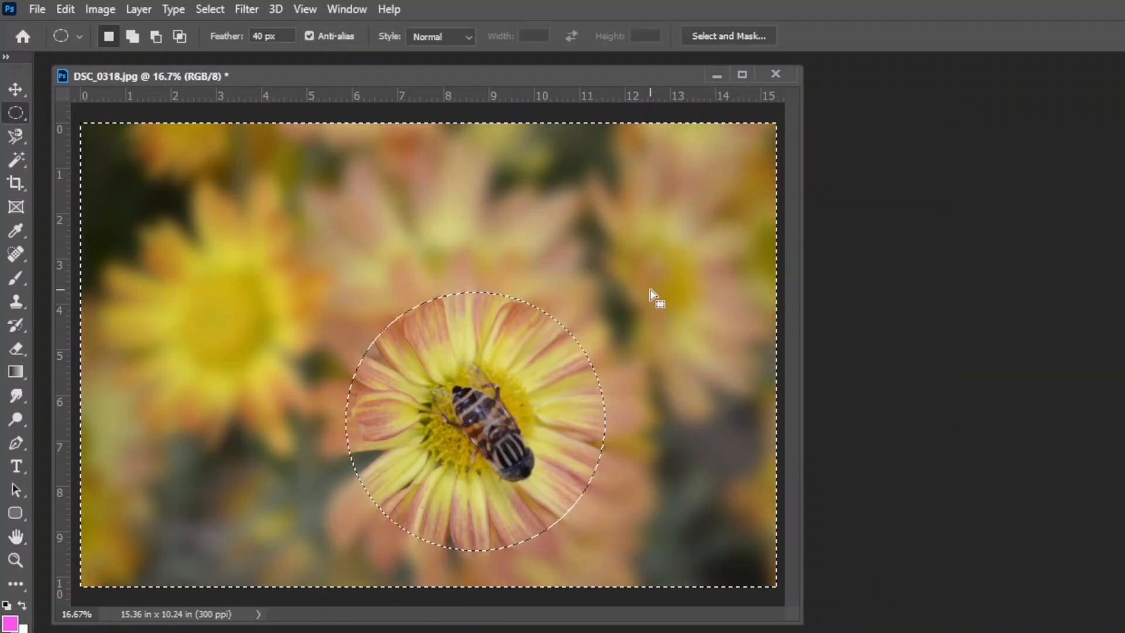
key("ctrl+d")
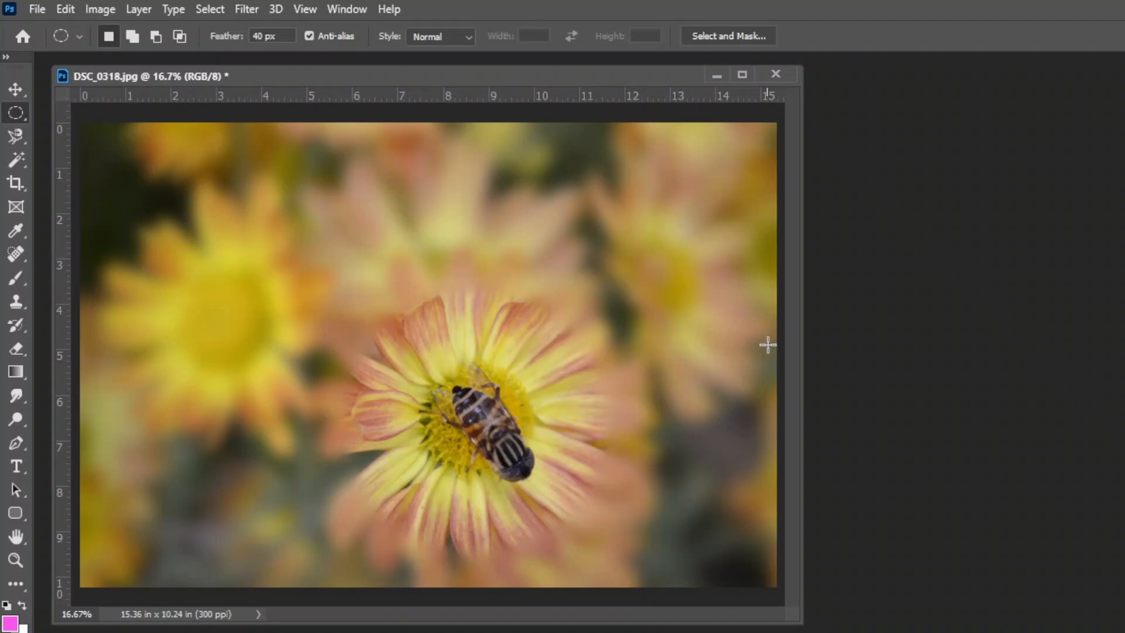
key("ctrl+z")
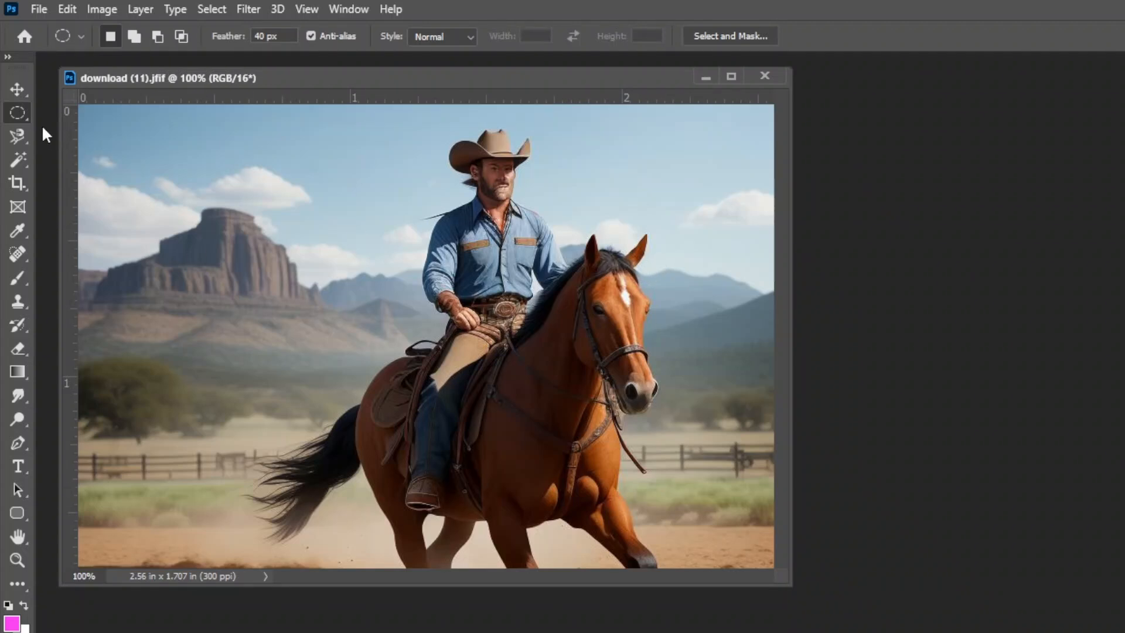
- Select the cowboy and horse by tracing their outline with the Magnetic Lasso and closing the path at the hind leg
right_click(15, 110)
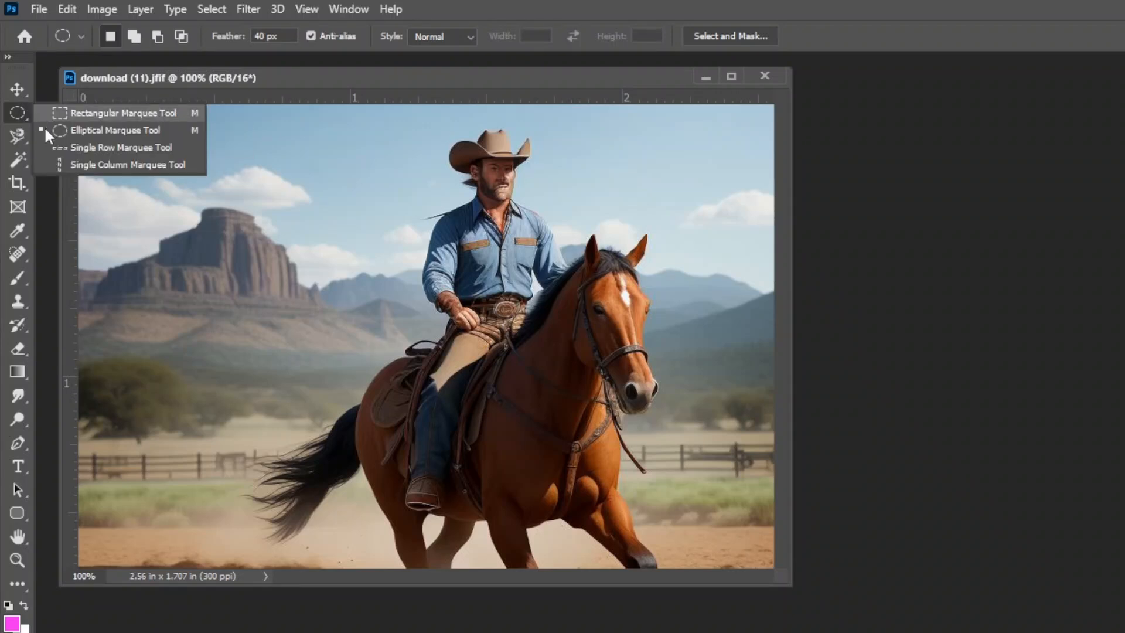
left_click(15, 135)
right_click(16, 135)
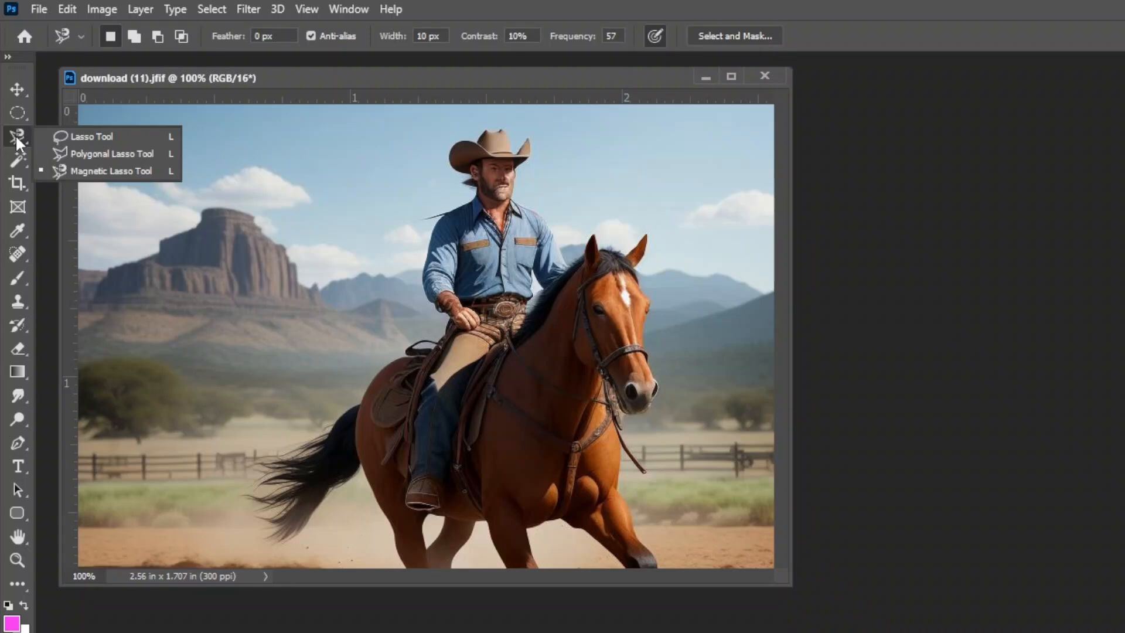
left_click(93, 170)
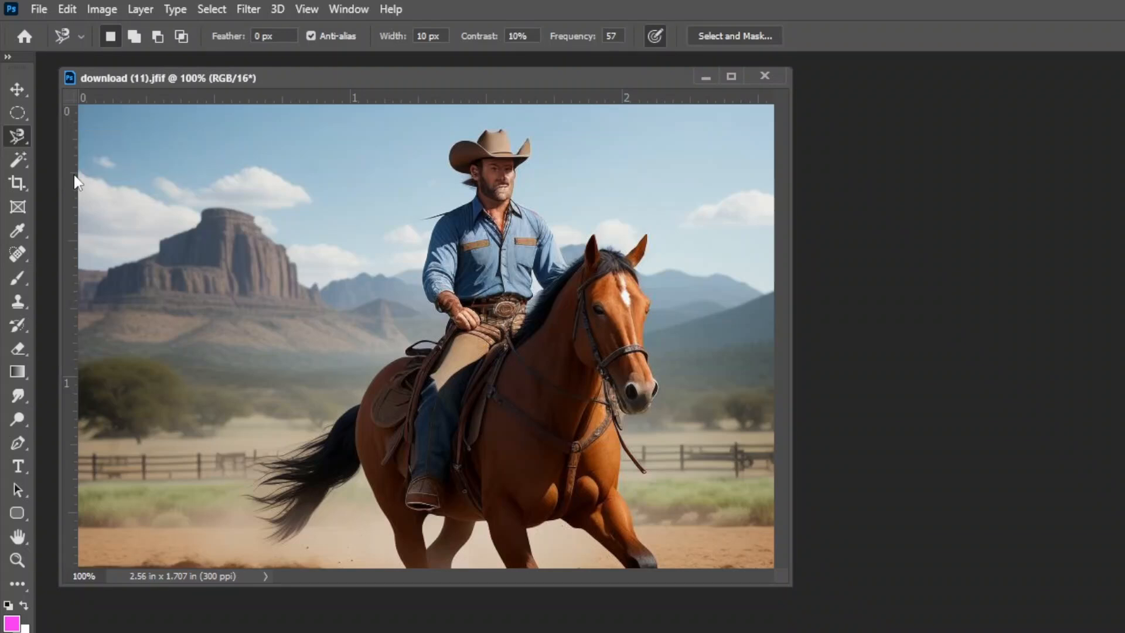
left_click(398, 543)
mouse_move(289, 549)
left_mouse_down()
mouse_move(266, 491)
mouse_move(273, 458)
mouse_move(422, 346)
mouse_move(437, 209)
mouse_move(475, 183)
mouse_move(445, 133)
mouse_move(499, 121)
mouse_move(522, 147)
mouse_move(523, 172)
mouse_move(533, 134)
mouse_move(519, 178)
mouse_move(540, 221)
mouse_move(577, 261)
mouse_move(622, 246)
mouse_move(640, 280)
mouse_move(651, 380)
mouse_move(627, 444)
mouse_move(652, 565)
mouse_move(587, 561)
mouse_move(529, 536)
mouse_move(547, 564)
mouse_move(485, 572)
mouse_move(477, 526)
mouse_move(398, 562)
left_mouse_up()
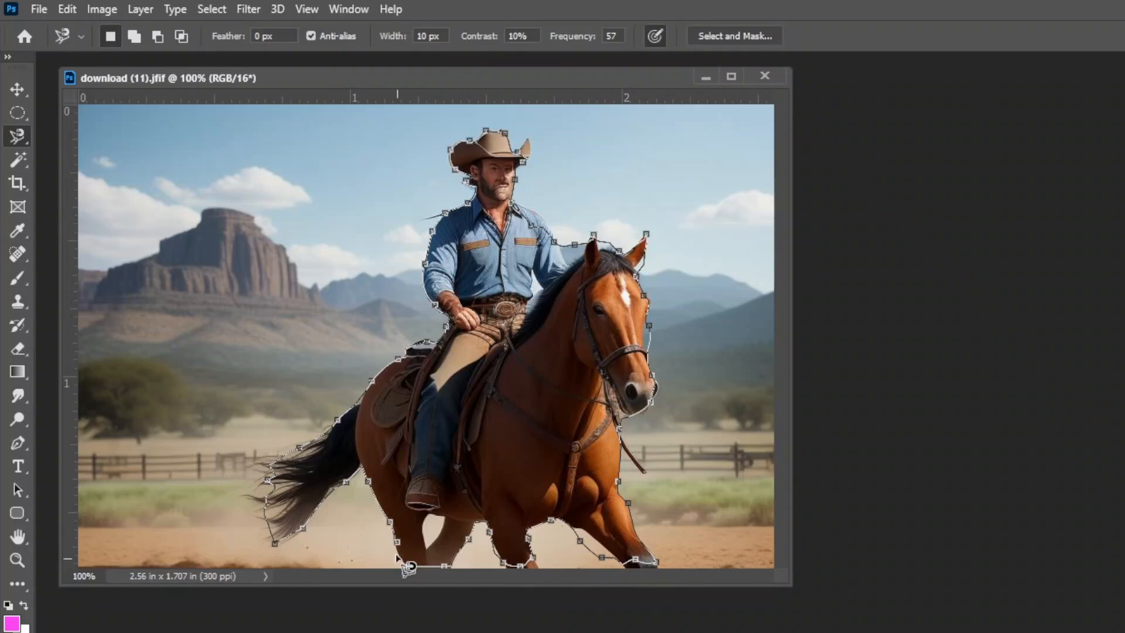
double_click(398, 561)
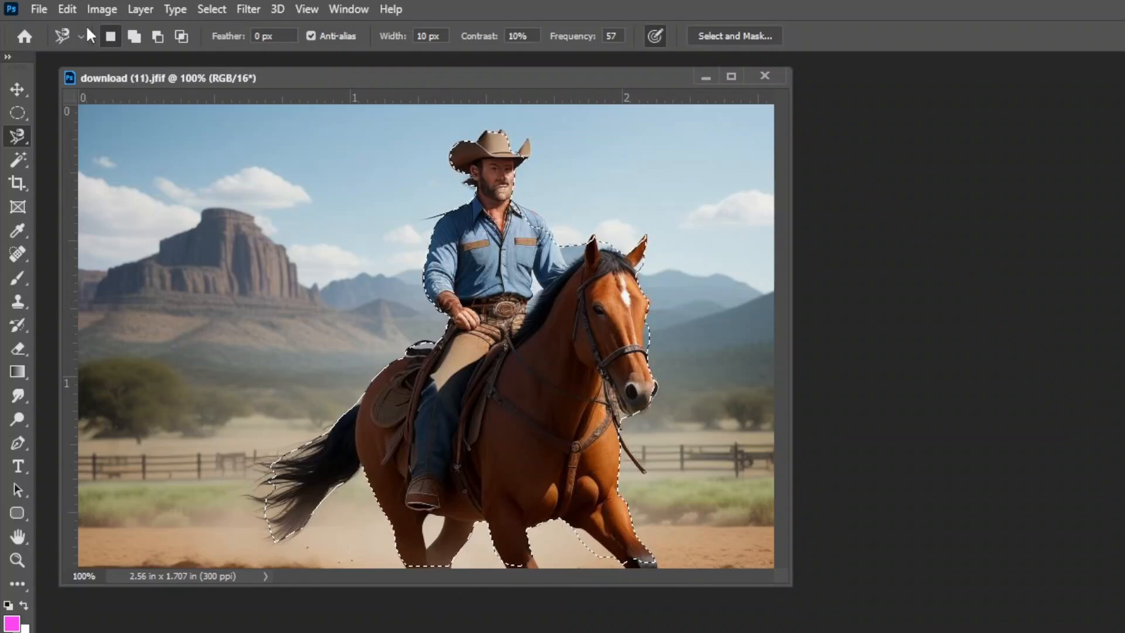
- Copy the selected cowboy and horse and paste them onto a new layer
left_click(67, 9)
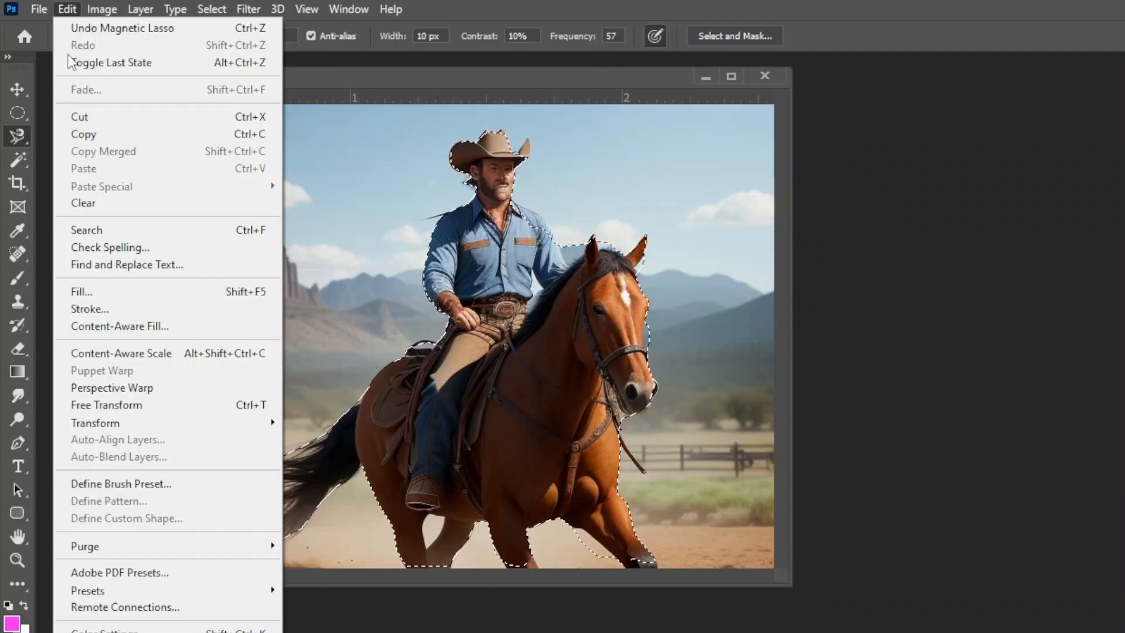
left_click(84, 132)
left_click(67, 9)
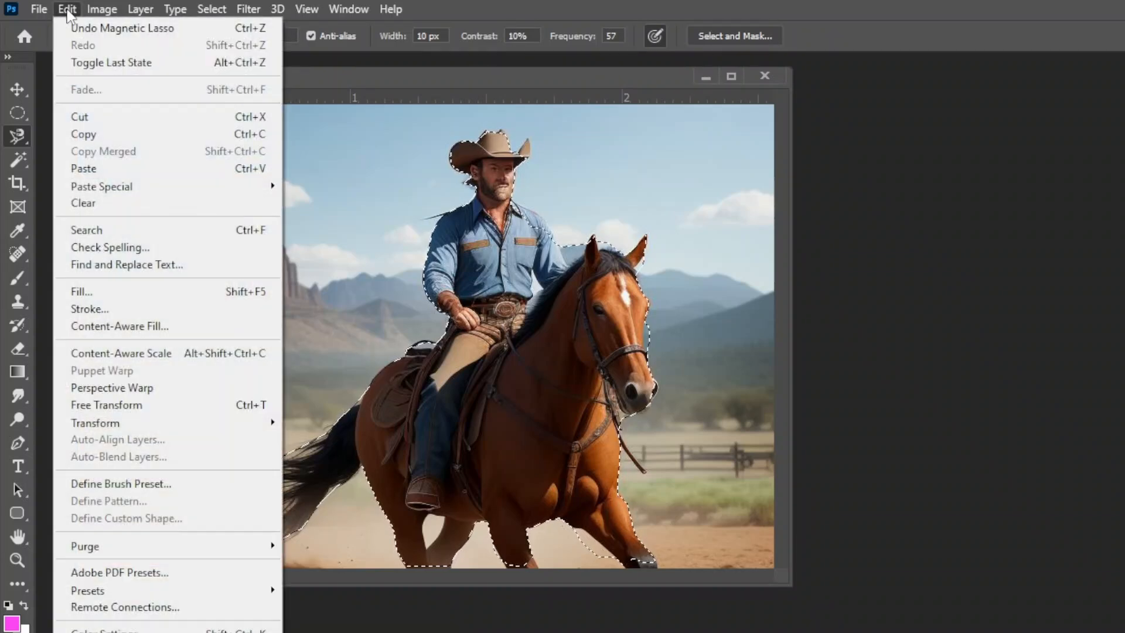
left_click(82, 169)
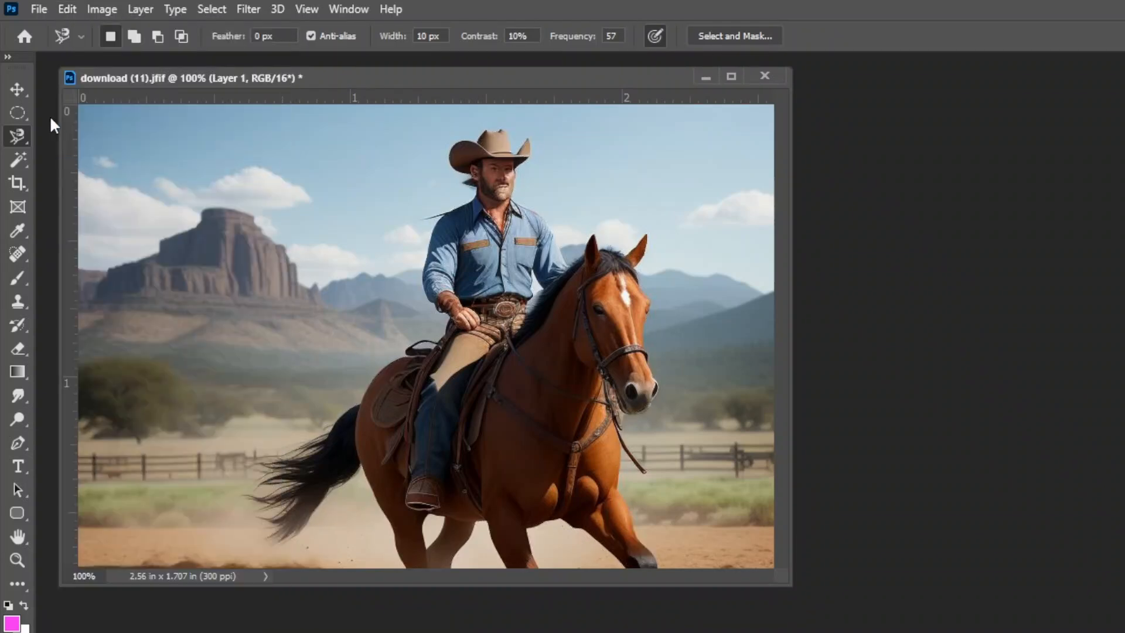
- Hide and show Layer 1, and try moving the pasted cowboy and horse about 0.3 in left of the original
key("v")
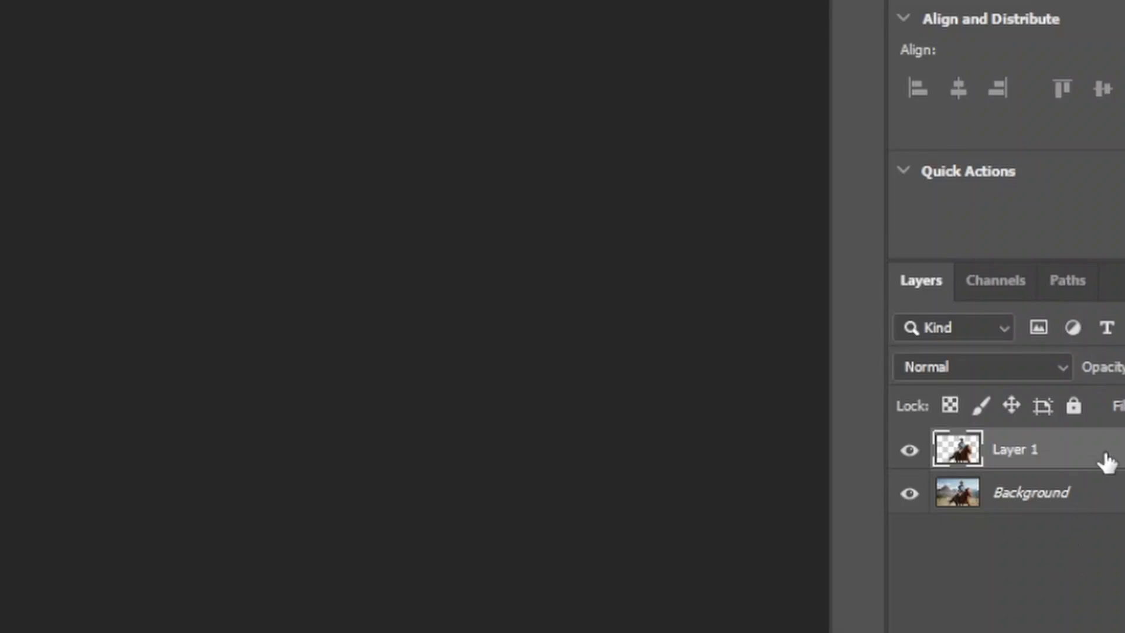
left_click(909, 450)
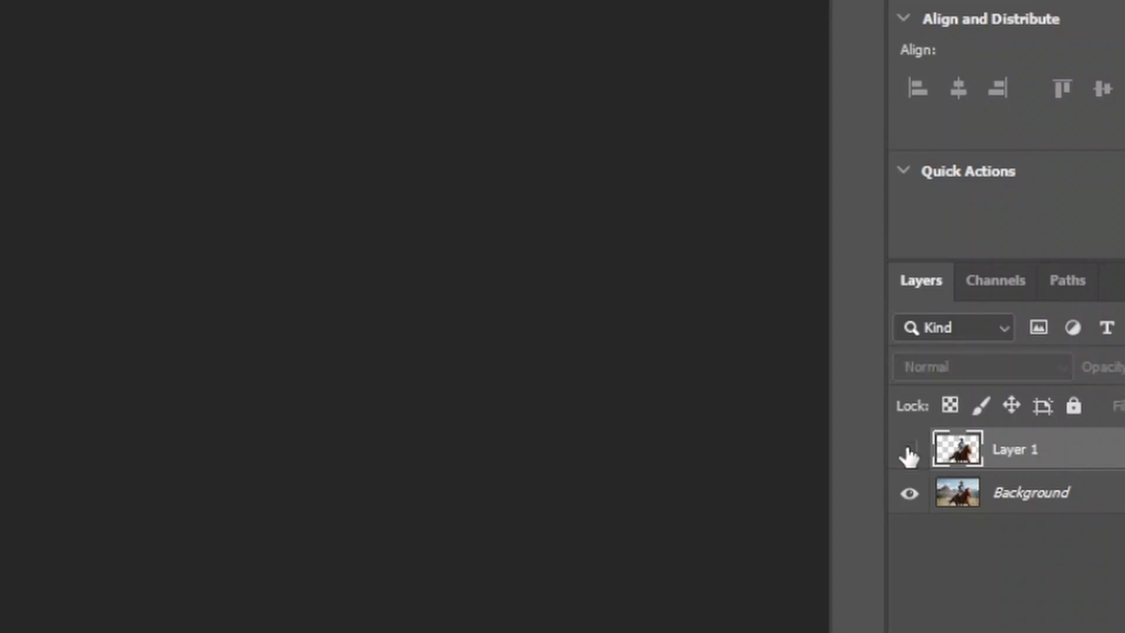
left_click(909, 450)
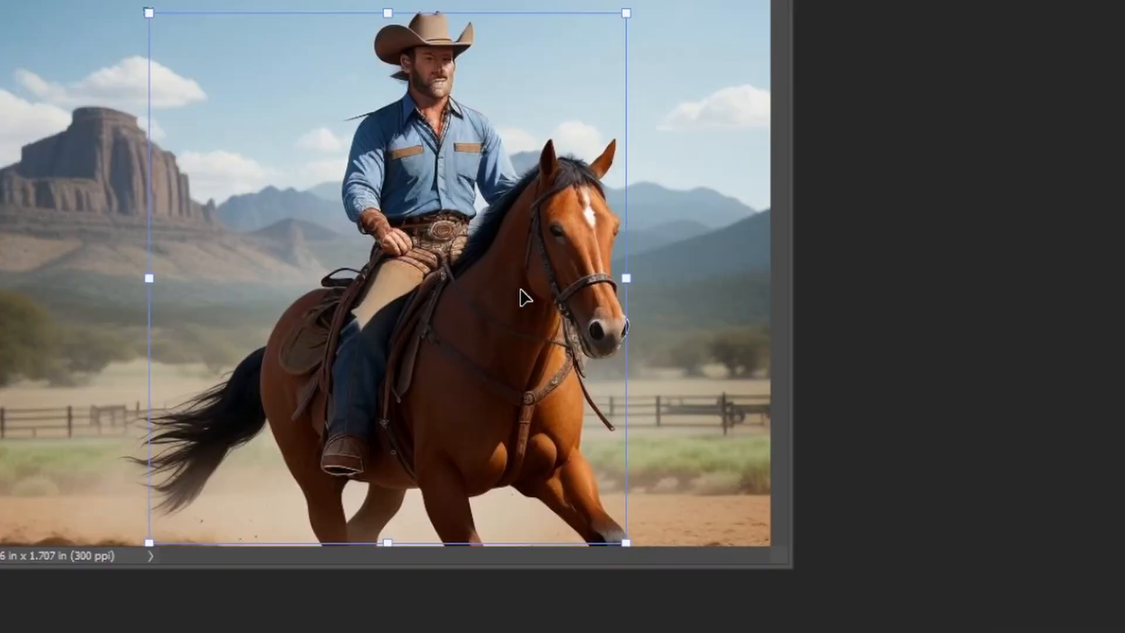
left_click_drag(609, 321, 513, 319)
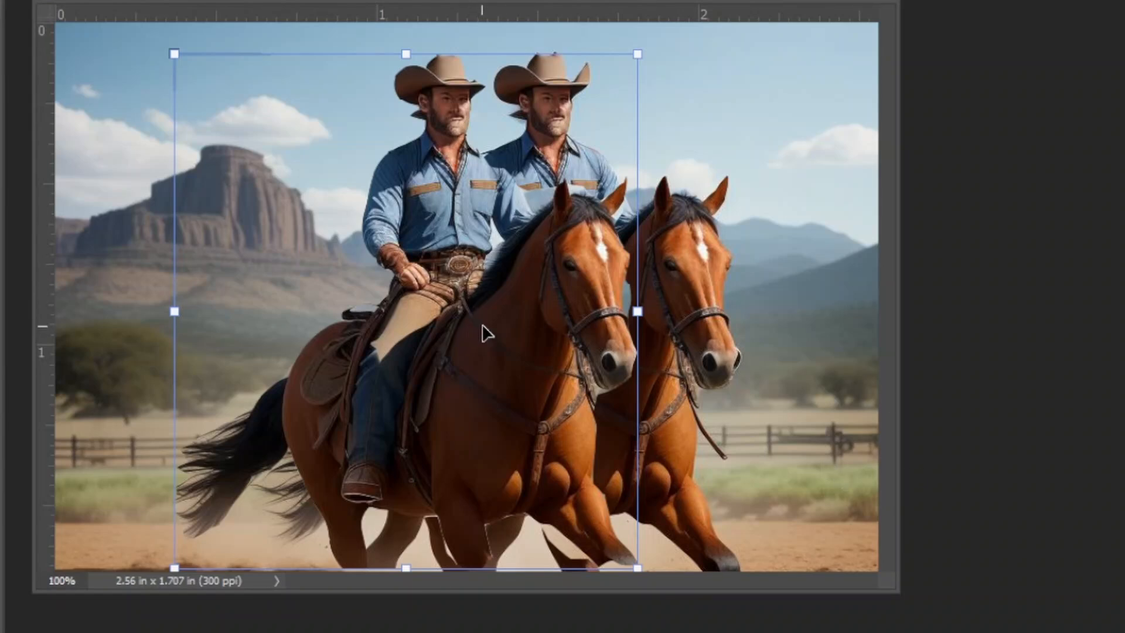
key("ctrl+z")
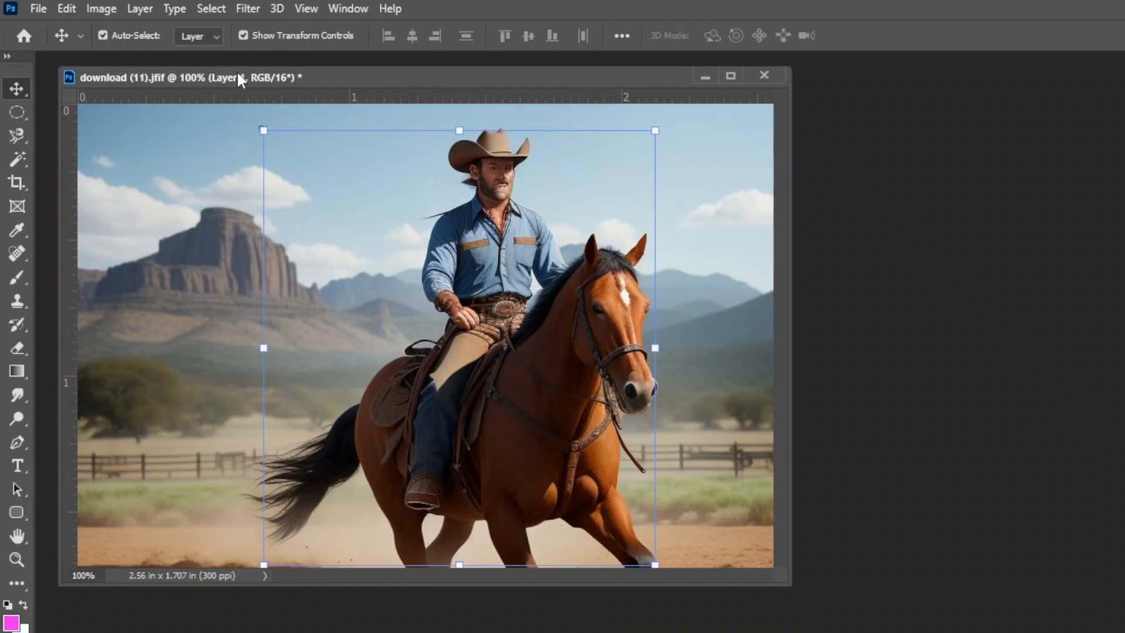
- Apply Motion Blur to the pasted cowboy and horse layer at a 0° angle with an increased blur distance
left_click(245, 9)
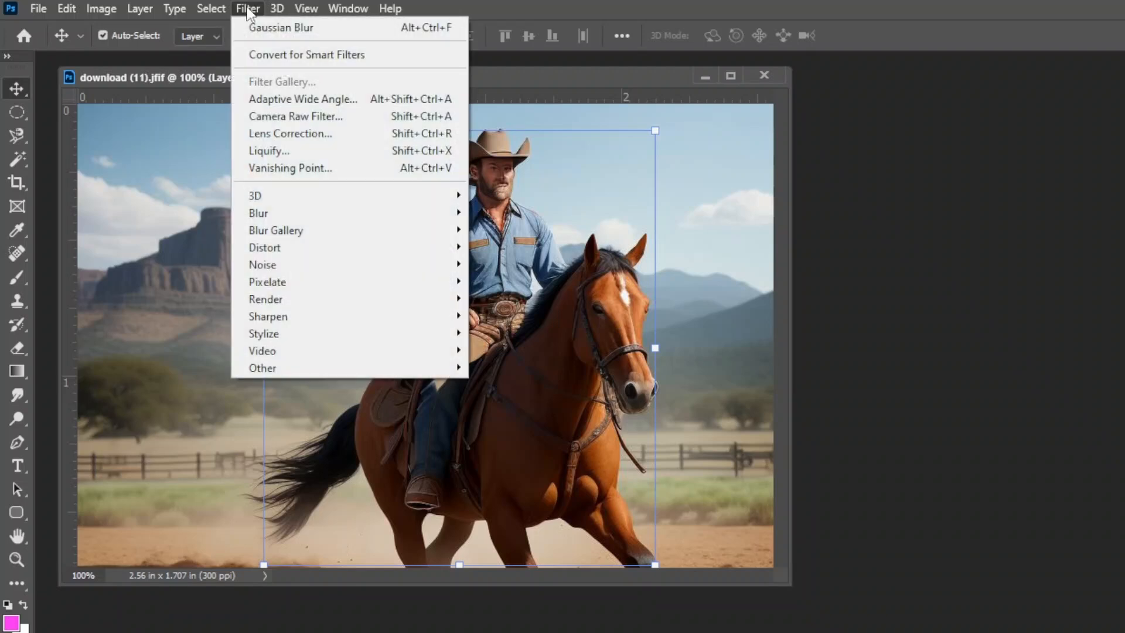
mouse_move(328, 221)
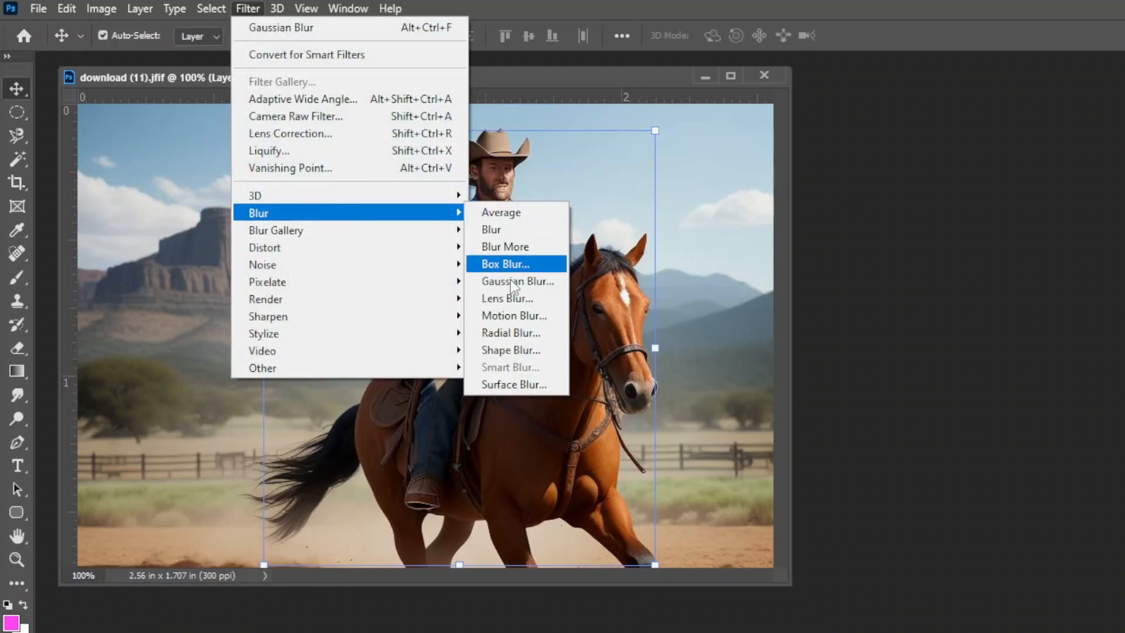
left_click(513, 315)
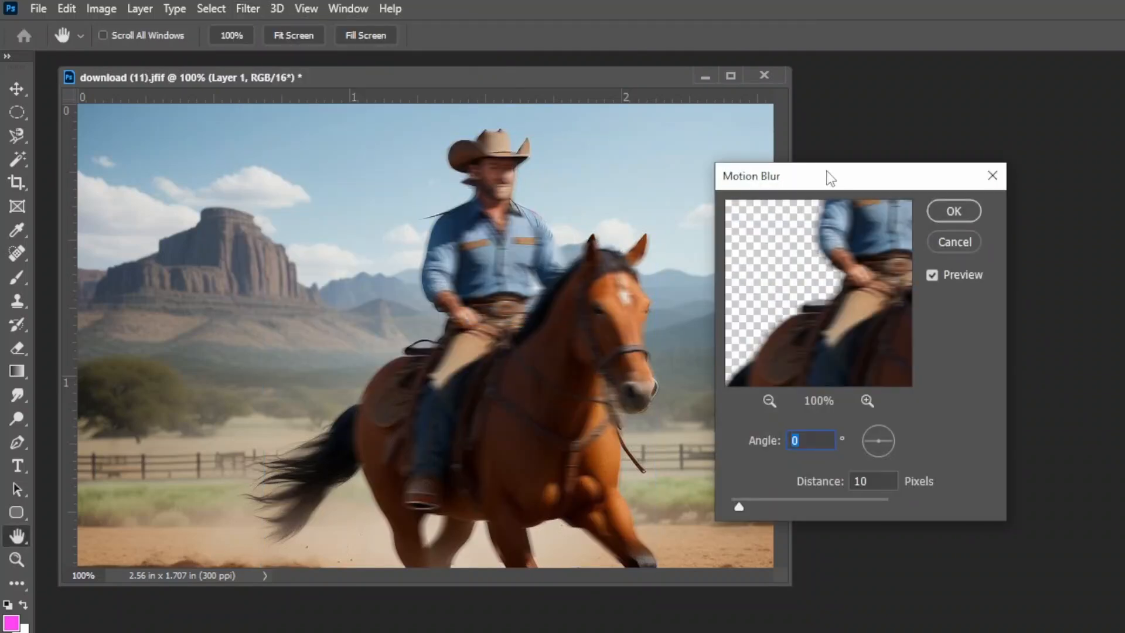
left_click_drag(826, 174, 884, 124)
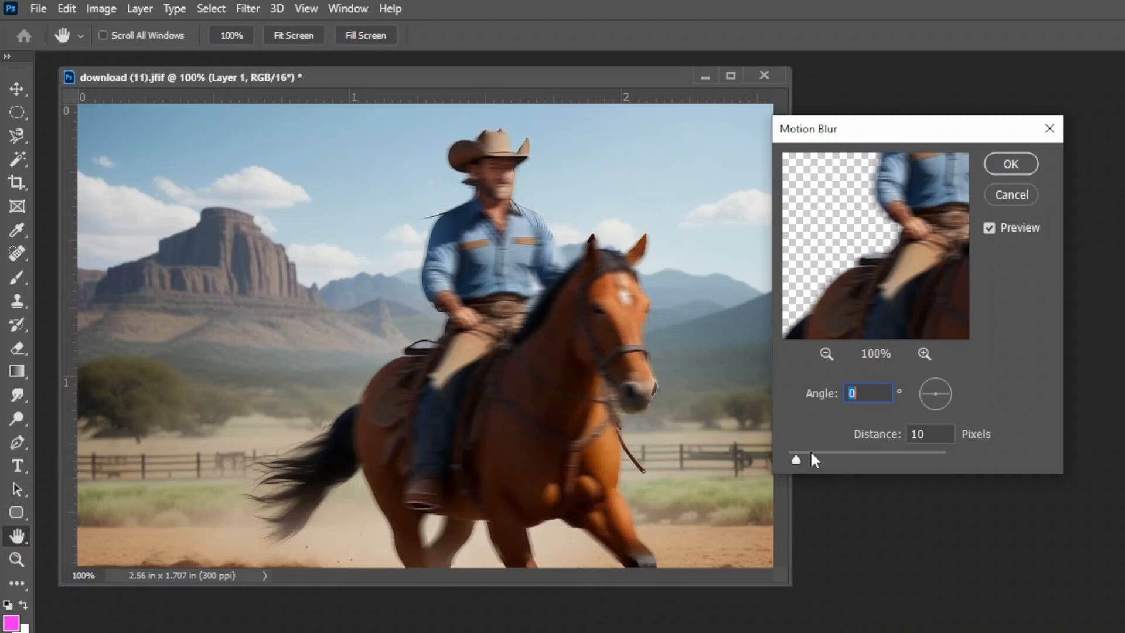
left_click_drag(795, 460, 806, 460)
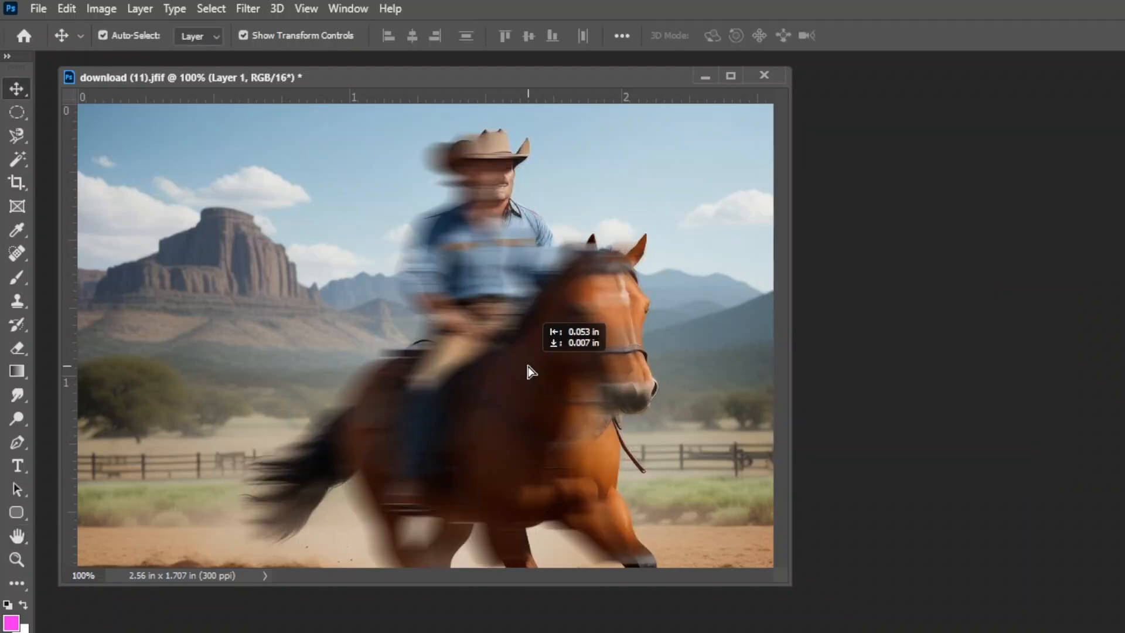
- Move the motion-blurred cowboy and horse slightly to the left of the sharp original
mouse_move(525, 366)
left_mouse_down()
mouse_move(508, 373)
mouse_move(519, 368)
left_mouse_up()
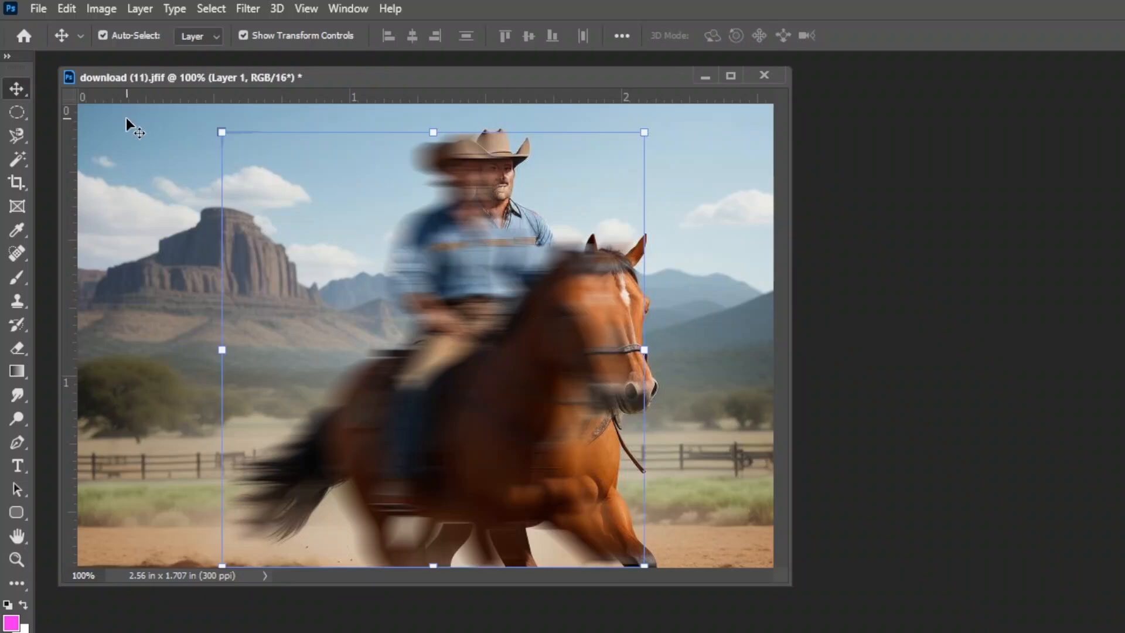
left_click(125, 117)
left_click(518, 367)
left_click(714, 351)
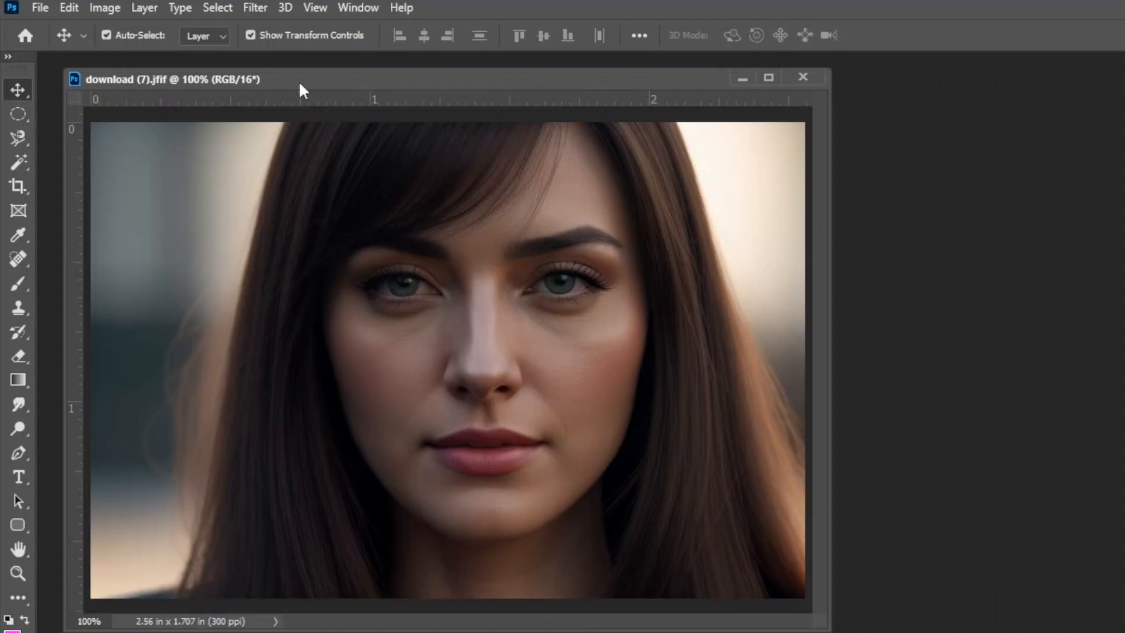
- Try Add Noise on the woman's portrait with Uniform distribution, previewing amounts of 8.69% and 53.45%
left_click(256, 7)
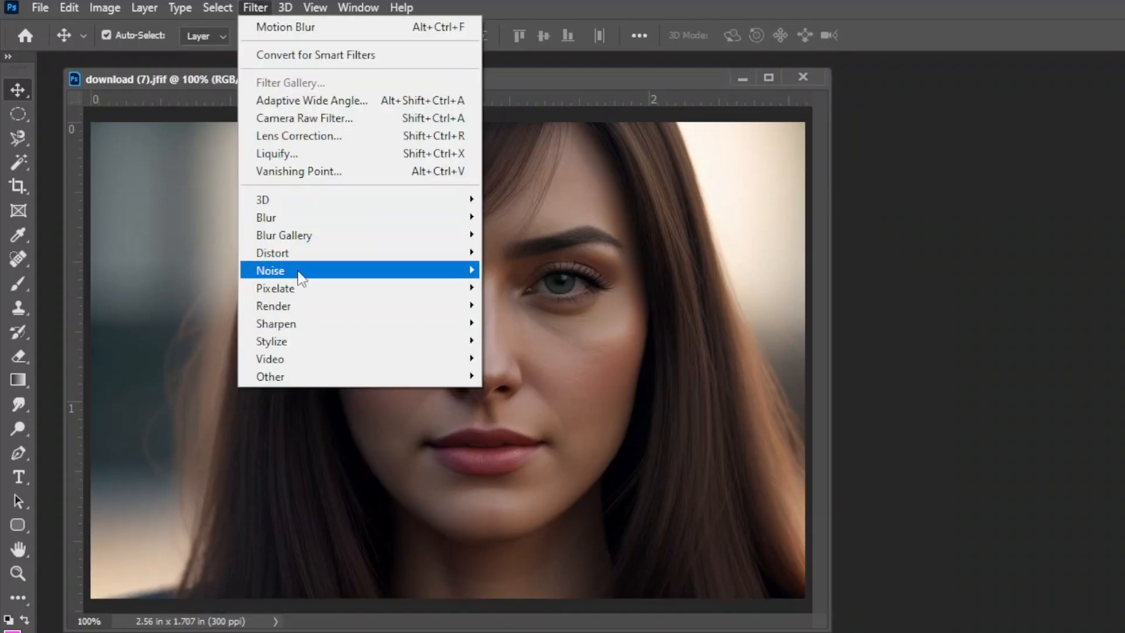
mouse_move(316, 273)
left_click(542, 275)
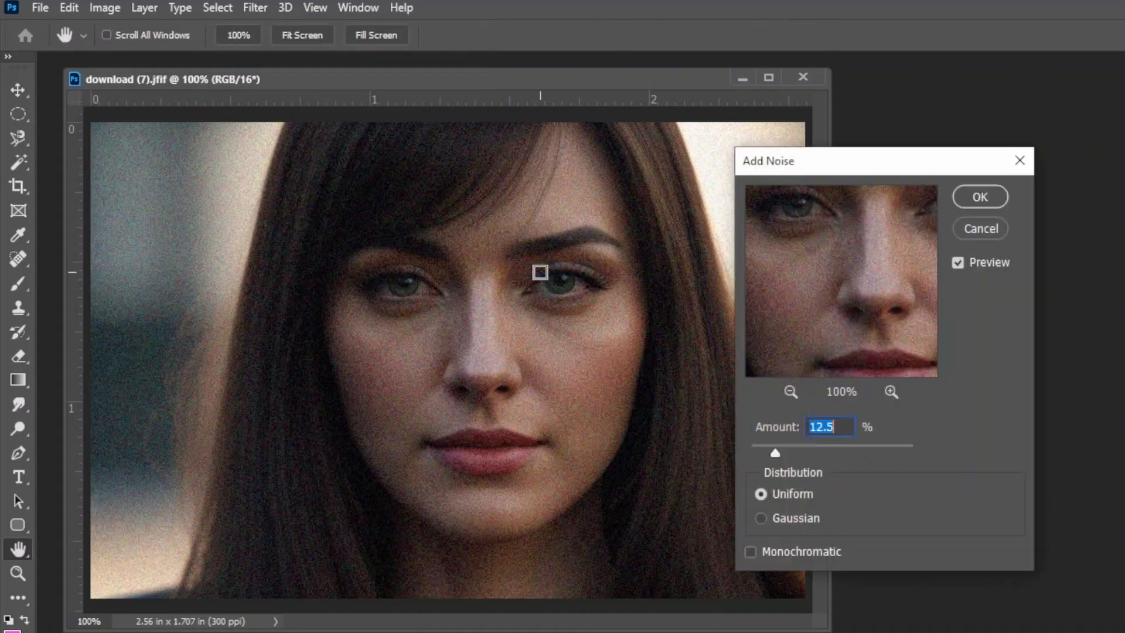
left_click_drag(851, 175, 811, 94)
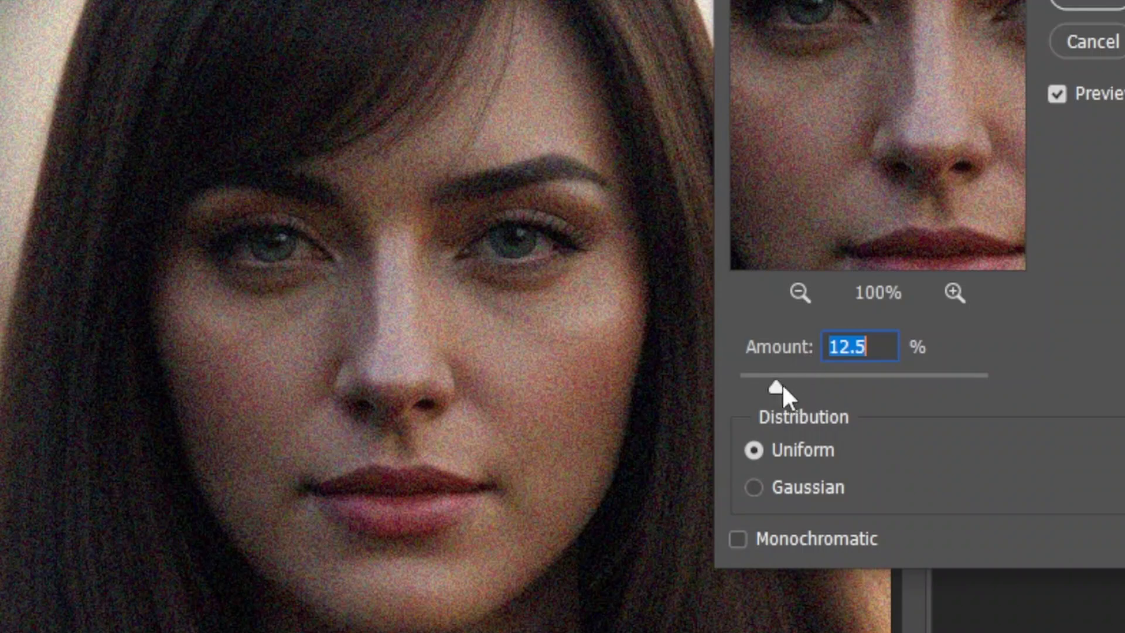
mouse_move(782, 387)
left_mouse_down()
mouse_move(921, 388)
mouse_move(765, 387)
left_mouse_up()
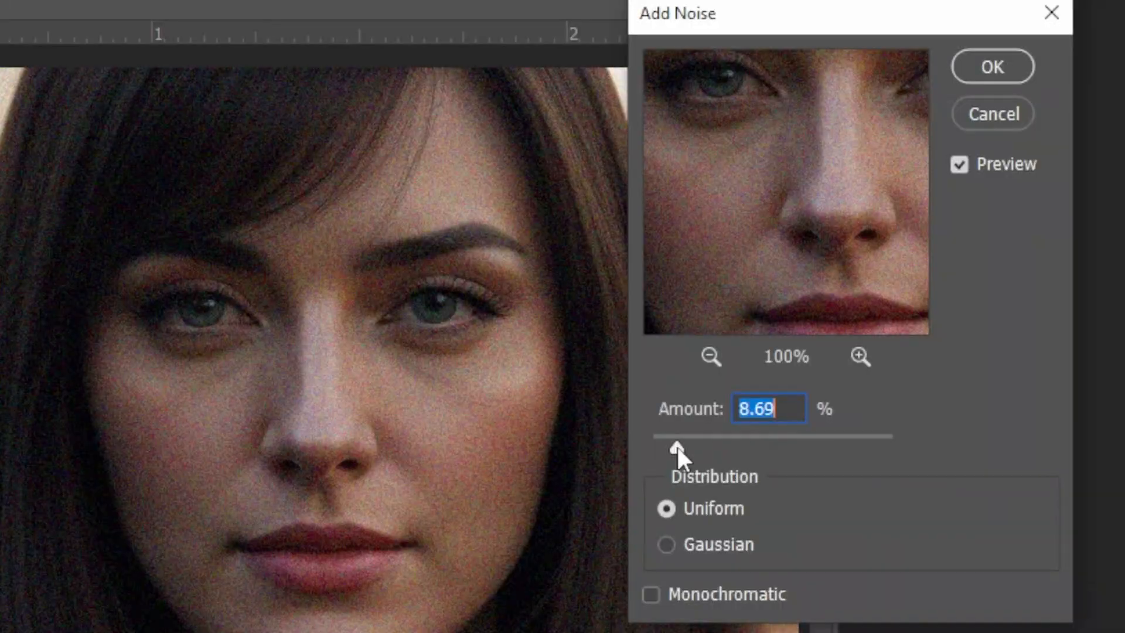
left_click_drag(678, 448, 751, 458)
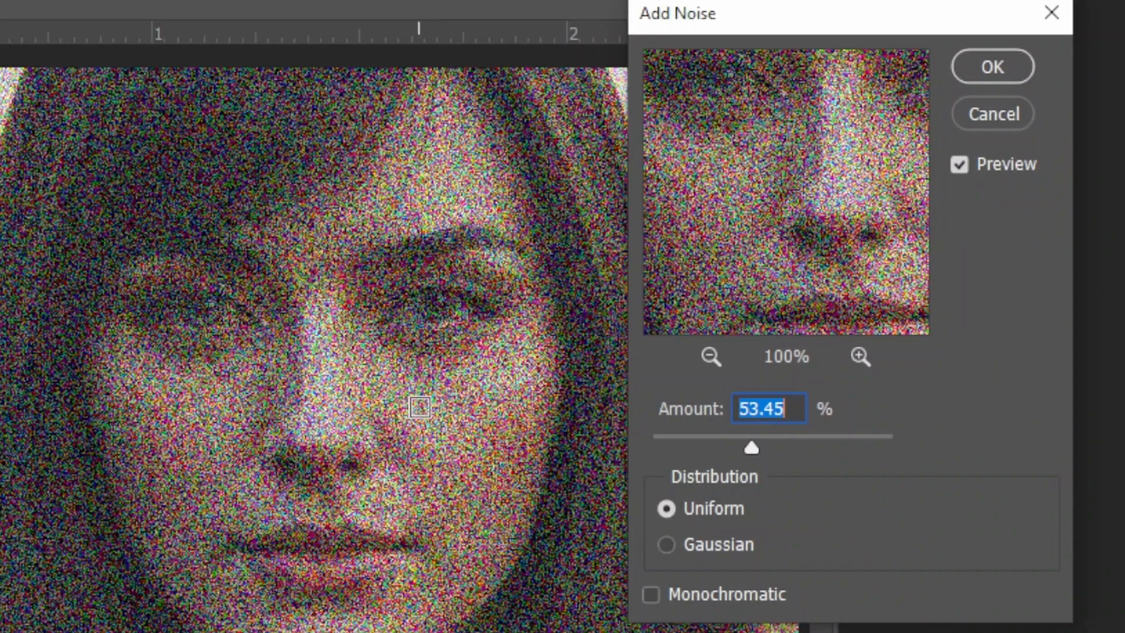
- Try Monochromatic noise with the amount lowered to 8.69%, and discard the noise settings
left_click(651, 591)
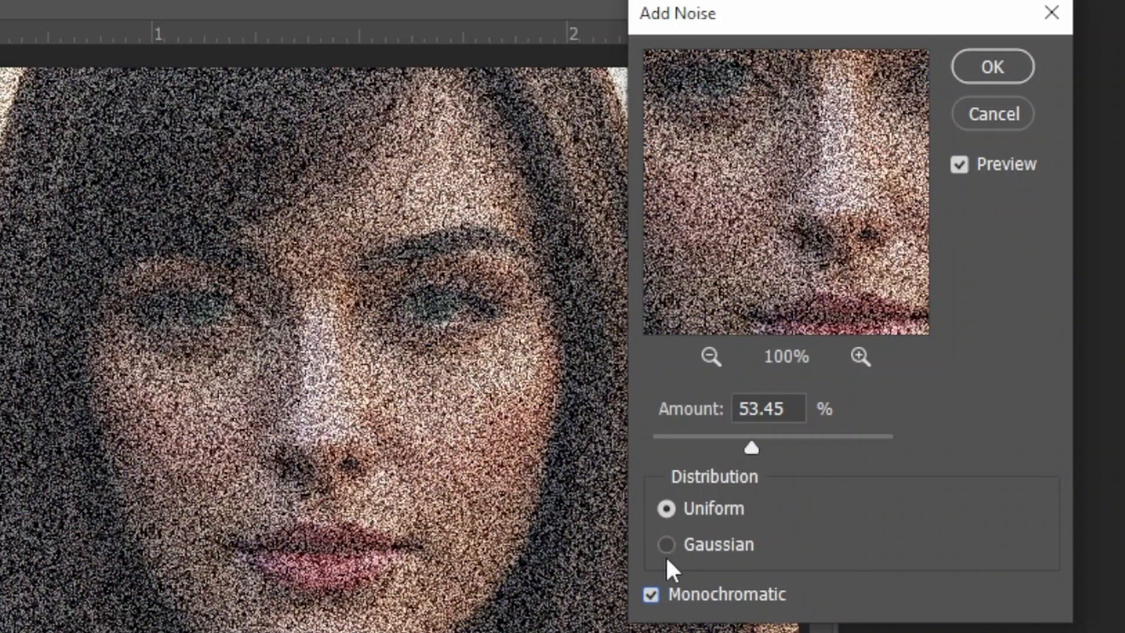
left_click_drag(728, 443, 679, 444)
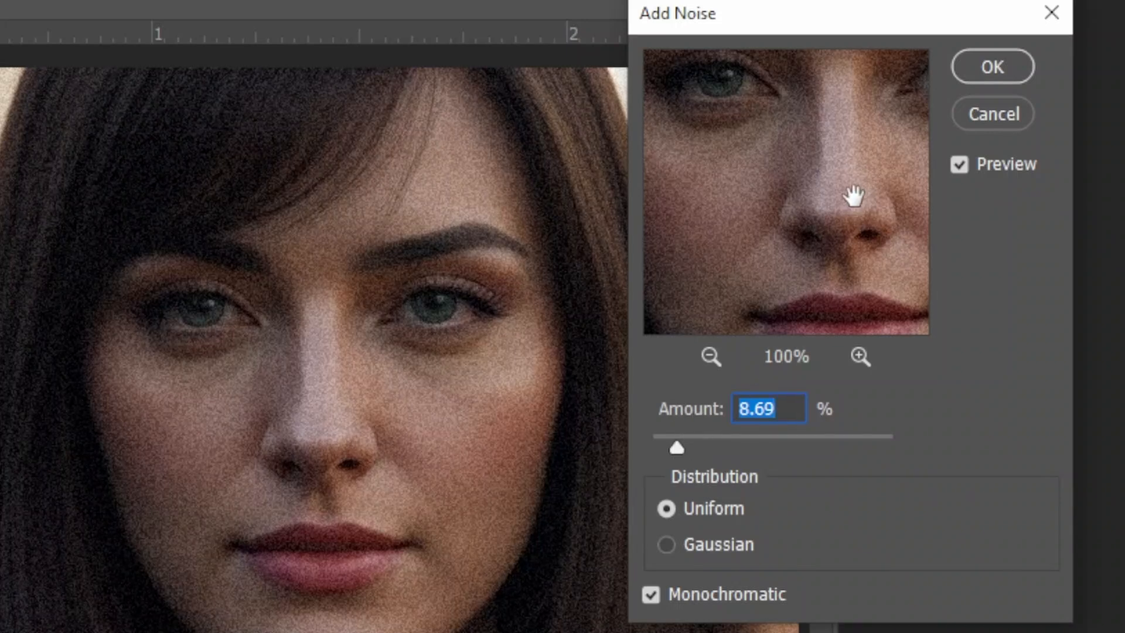
left_click(1000, 108)
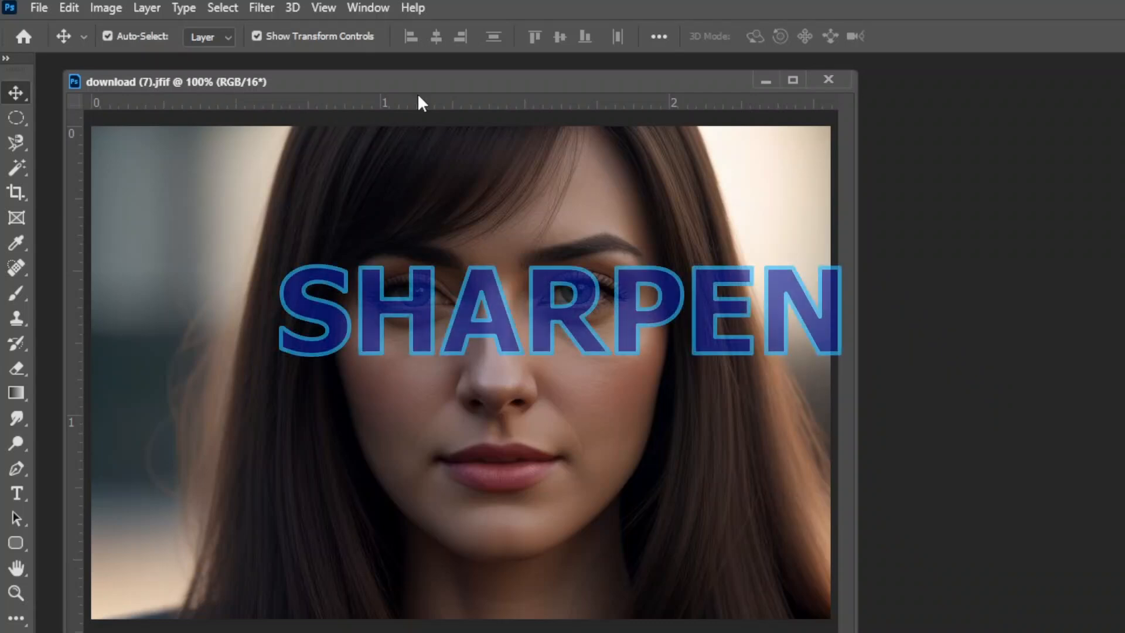
left_click(266, 8)
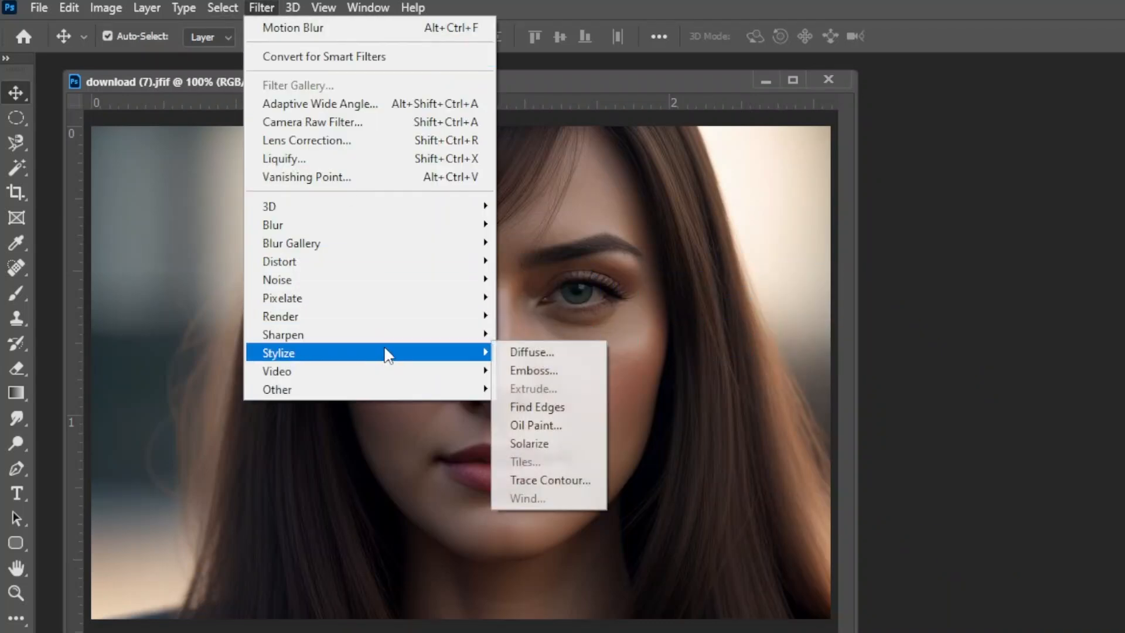
mouse_move(382, 340)
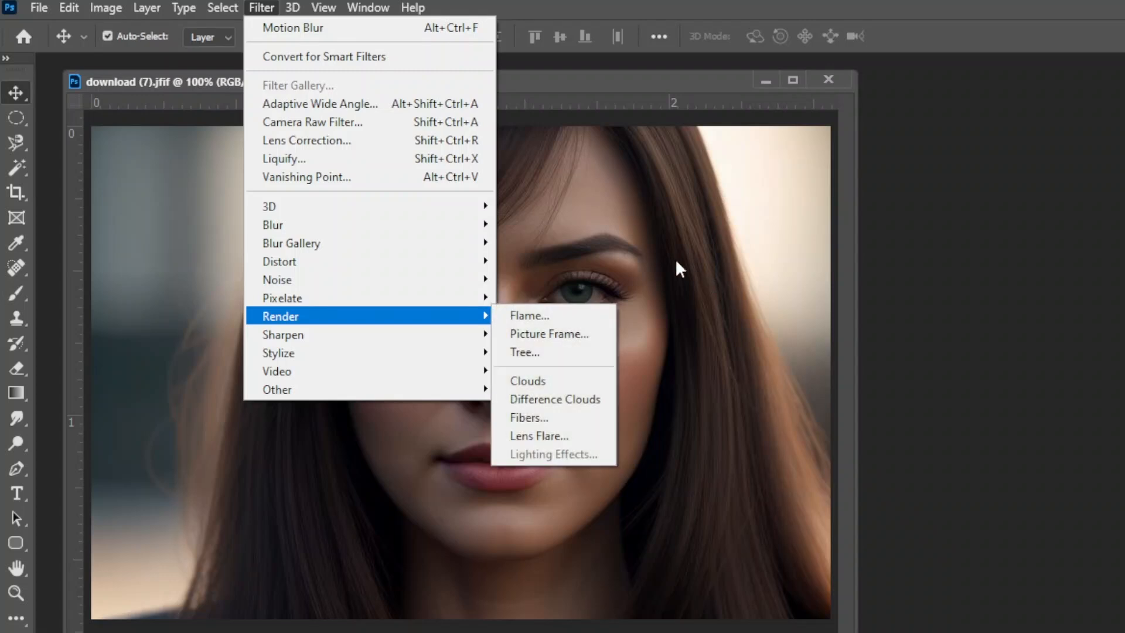
left_click(592, 113)
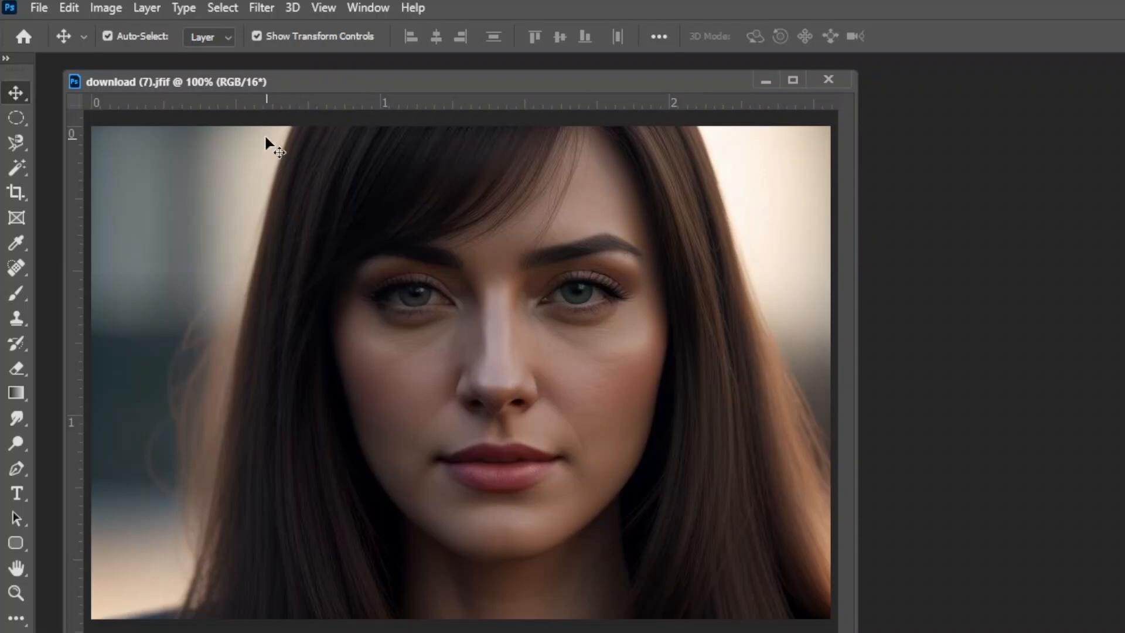
- Apply the Sharpen filter to the woman's portrait, and apply it again while zoomed in on the eye
left_click(259, 8)
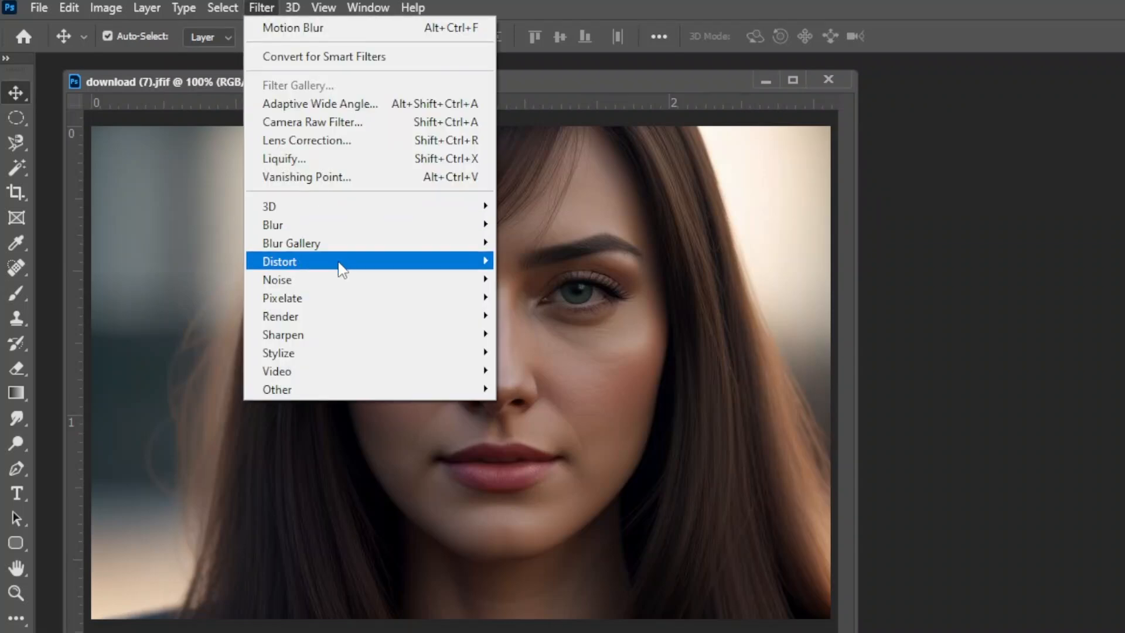
mouse_move(342, 337)
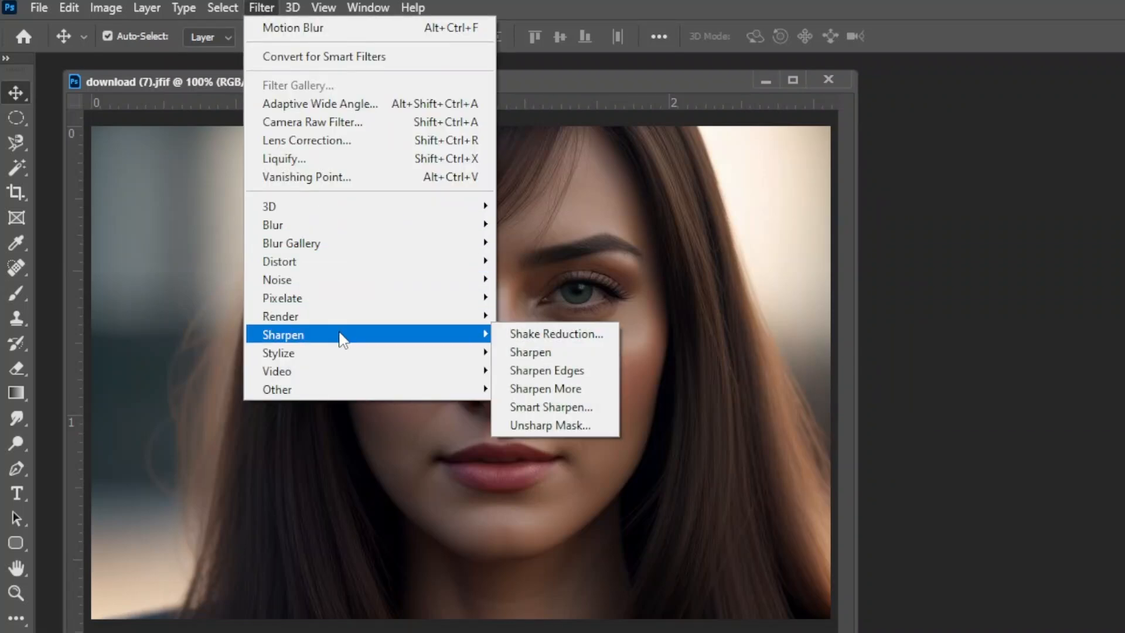
left_click(558, 351)
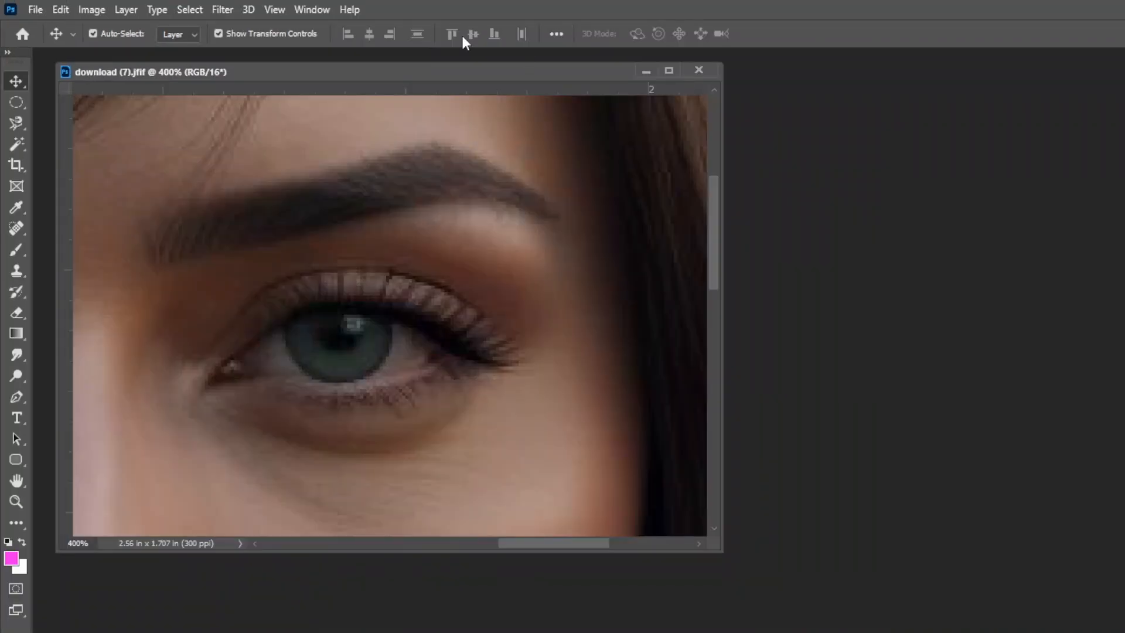
left_click(222, 10)
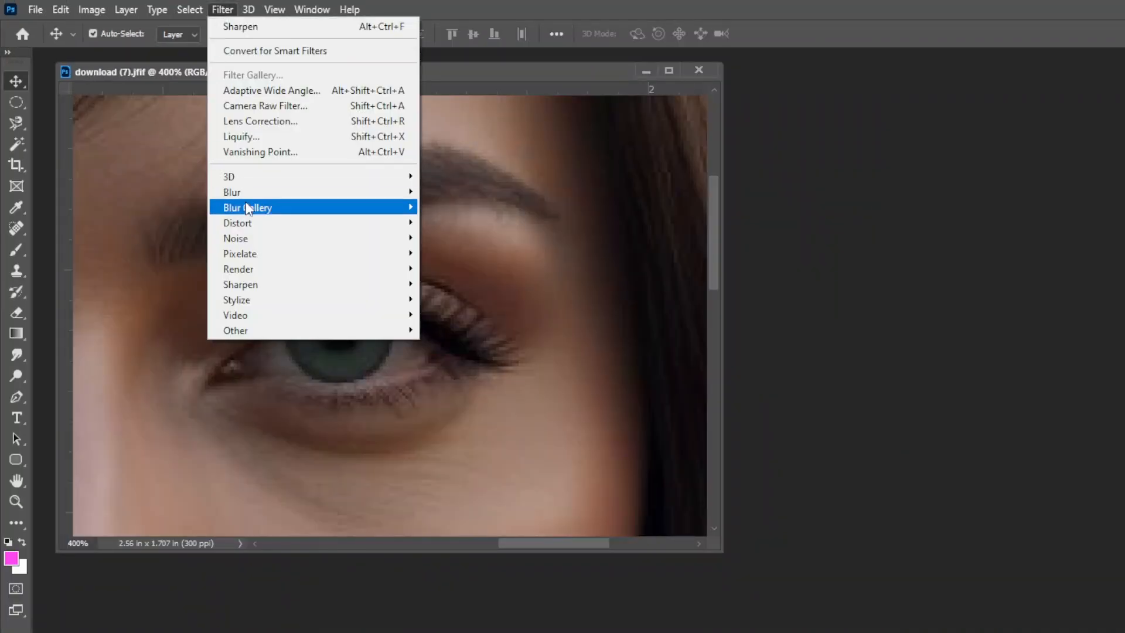
mouse_move(253, 284)
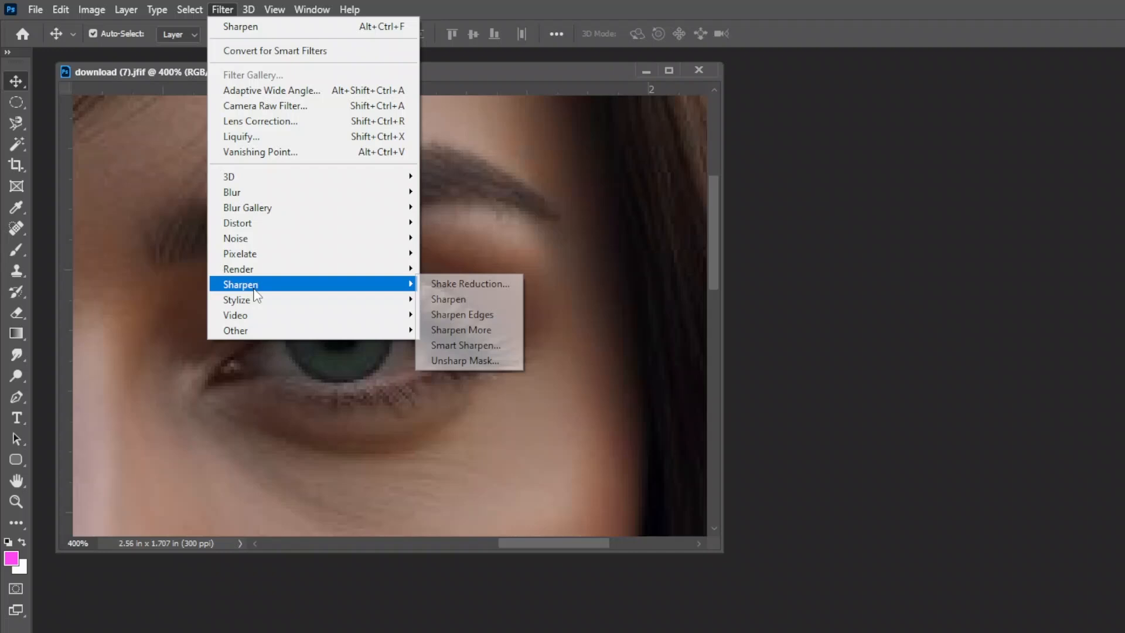
left_click(453, 298)
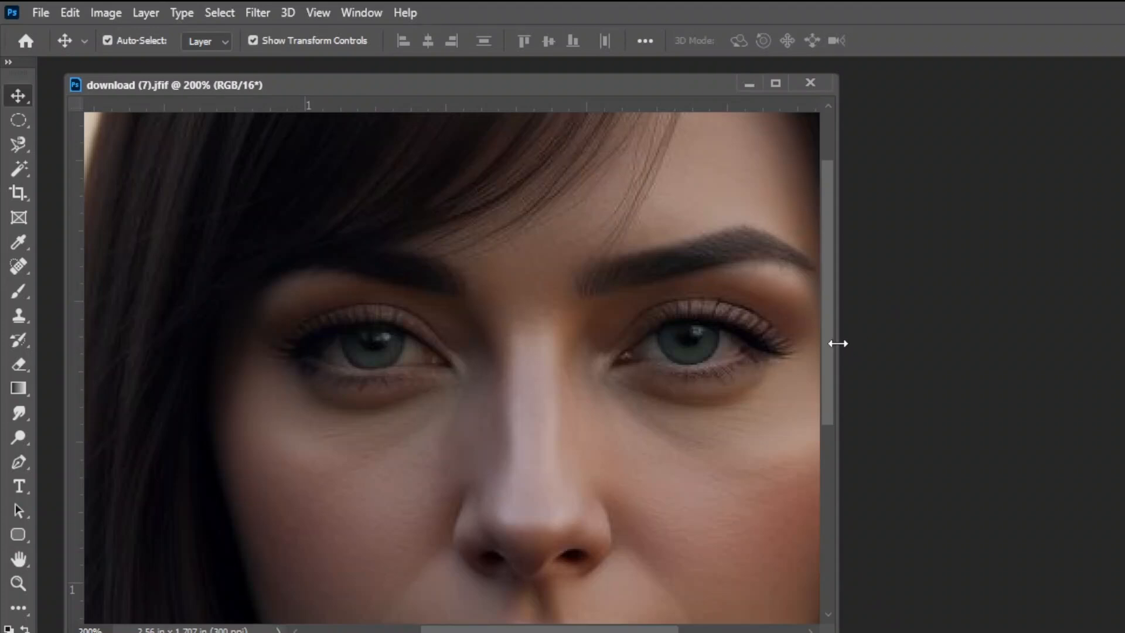
- Widen the document window and try the Wave distortion on the portrait with a wavelength of 132 to 475
left_click_drag(838, 342, 926, 341)
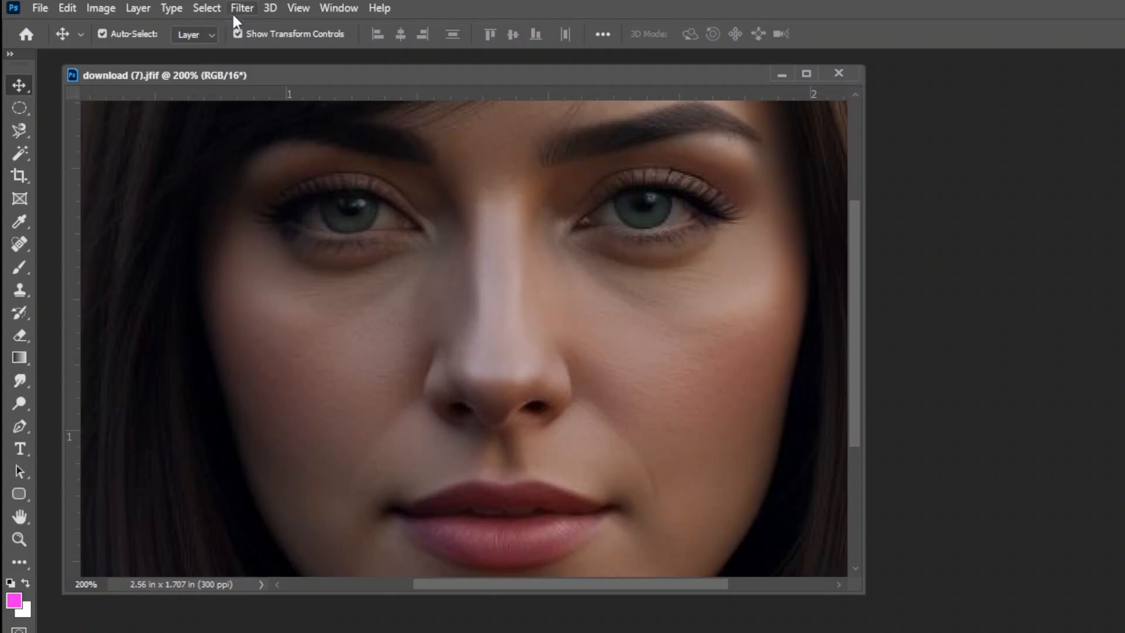
left_click(242, 8)
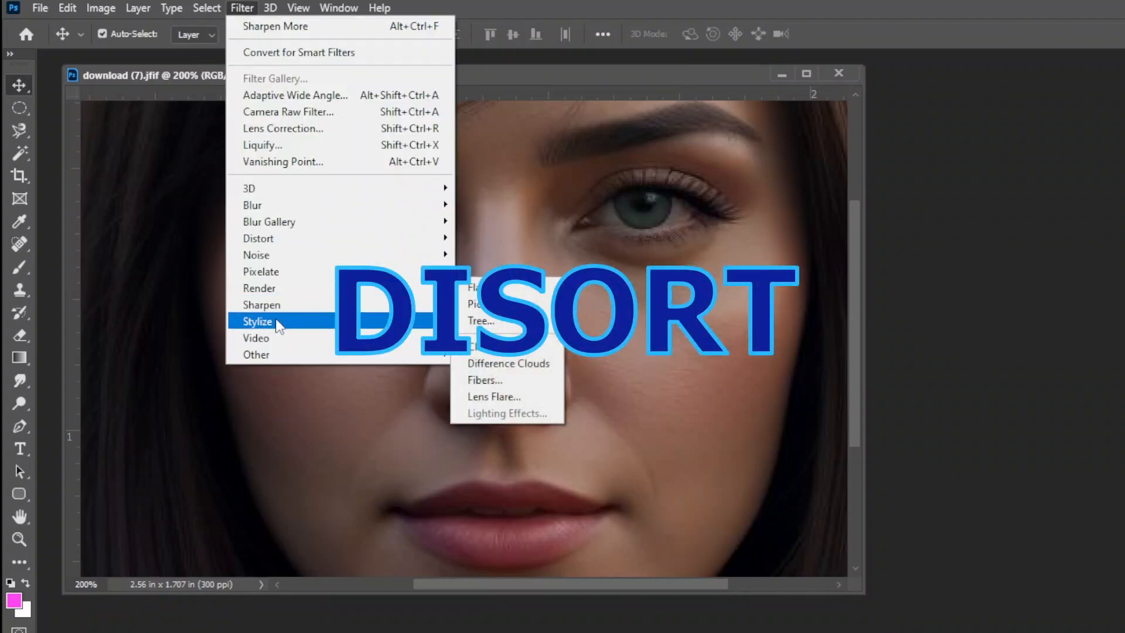
mouse_move(262, 244)
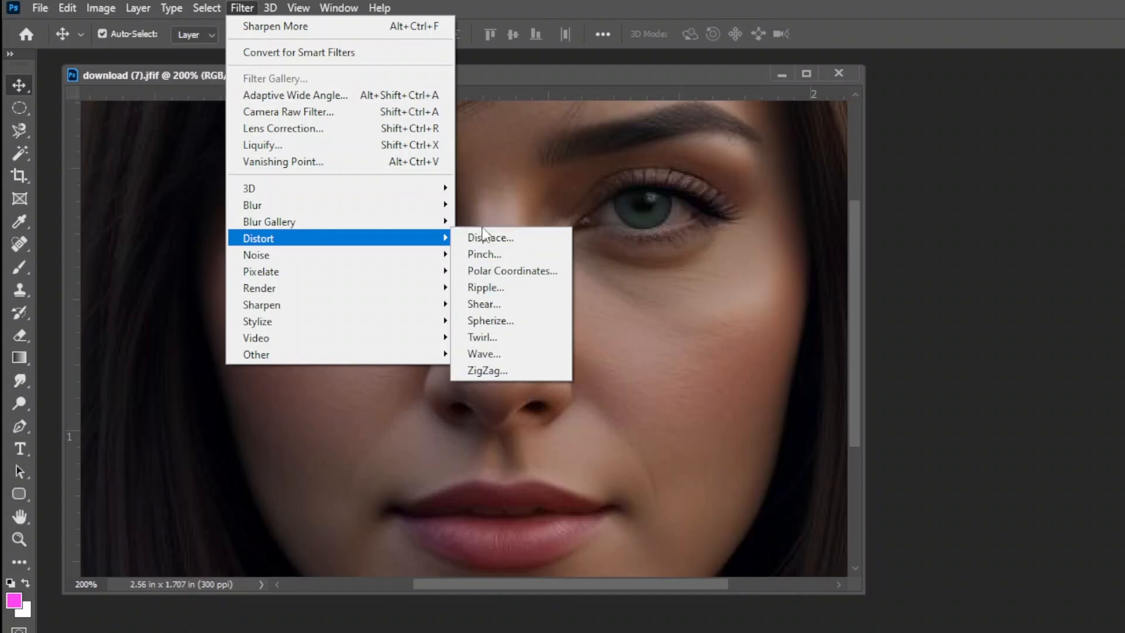
left_click(504, 357)
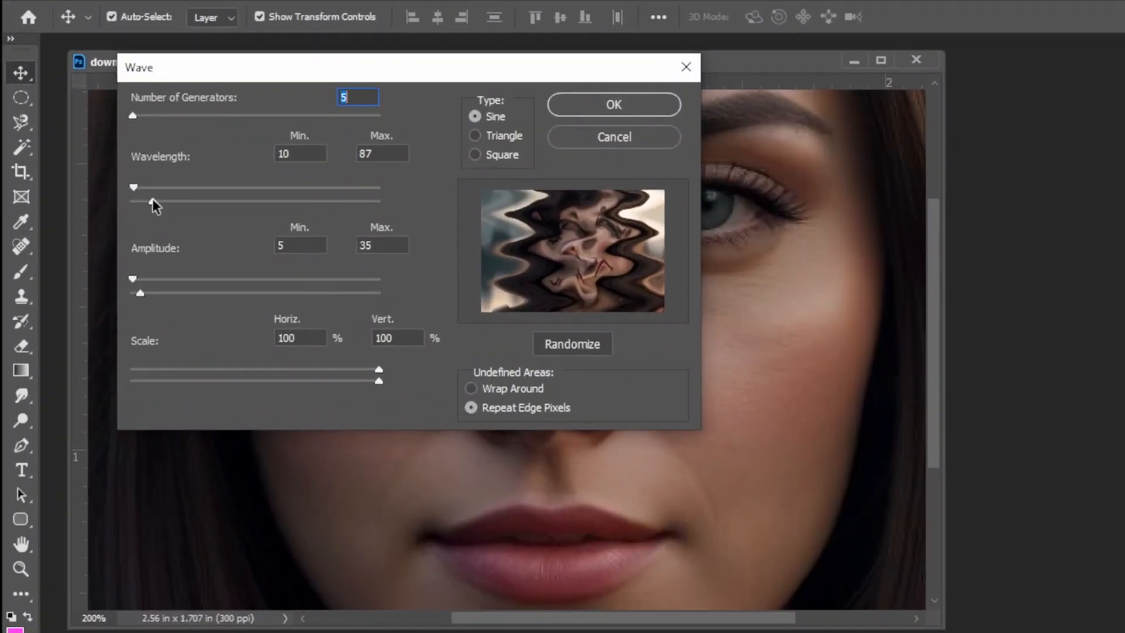
mouse_move(152, 200)
left_mouse_down()
mouse_move(130, 202)
mouse_move(140, 202)
mouse_move(136, 188)
mouse_move(249, 188)
mouse_move(164, 188)
left_mouse_up()
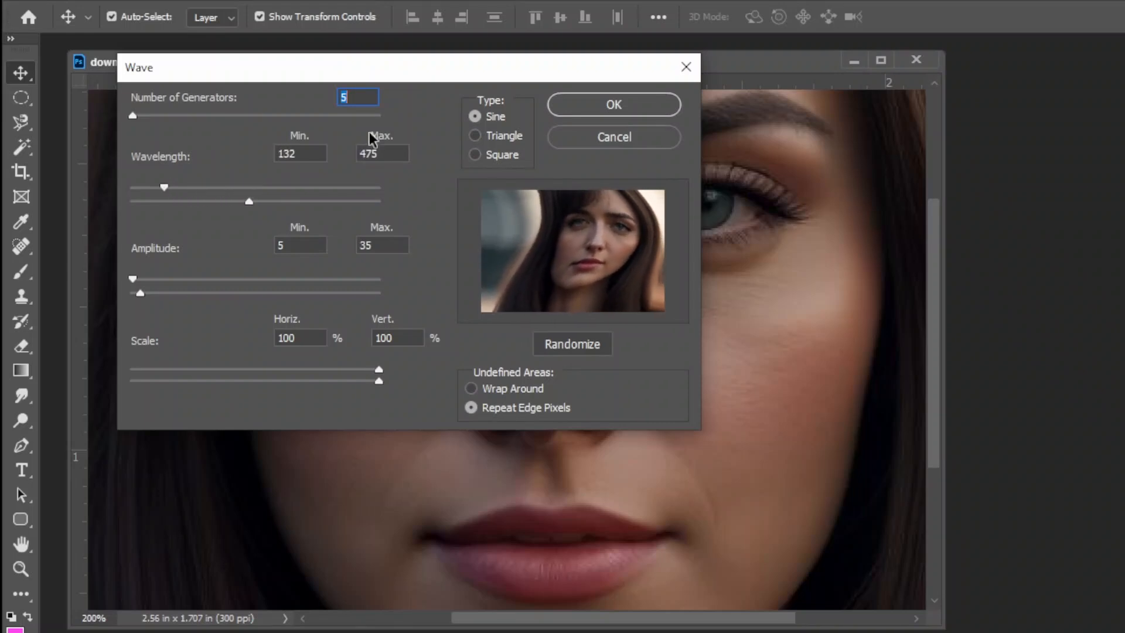
left_click(615, 104)
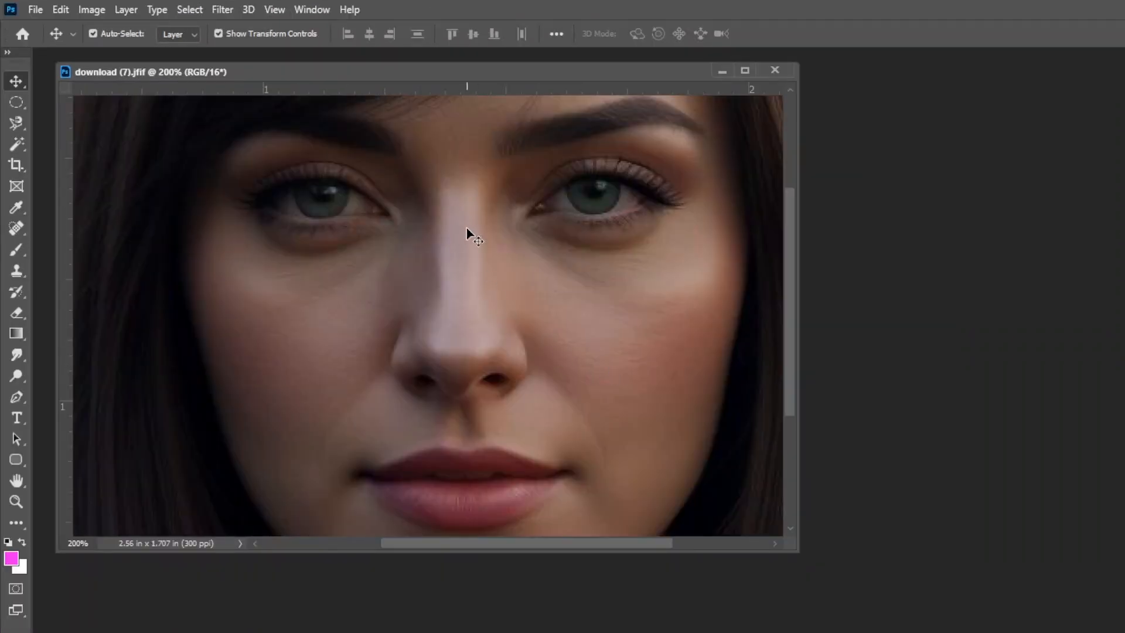
- Open the portrait in Liquify and enlarge both eyes with the Bloat tool at size 100, density 50 and rate 80
left_click(222, 9)
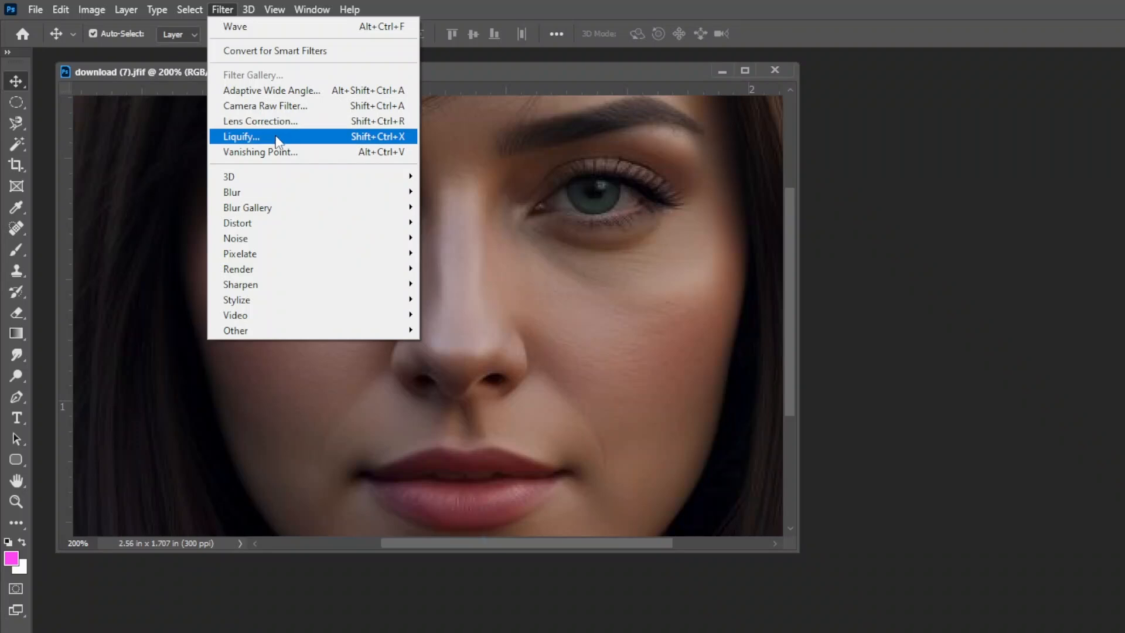
left_click(319, 137)
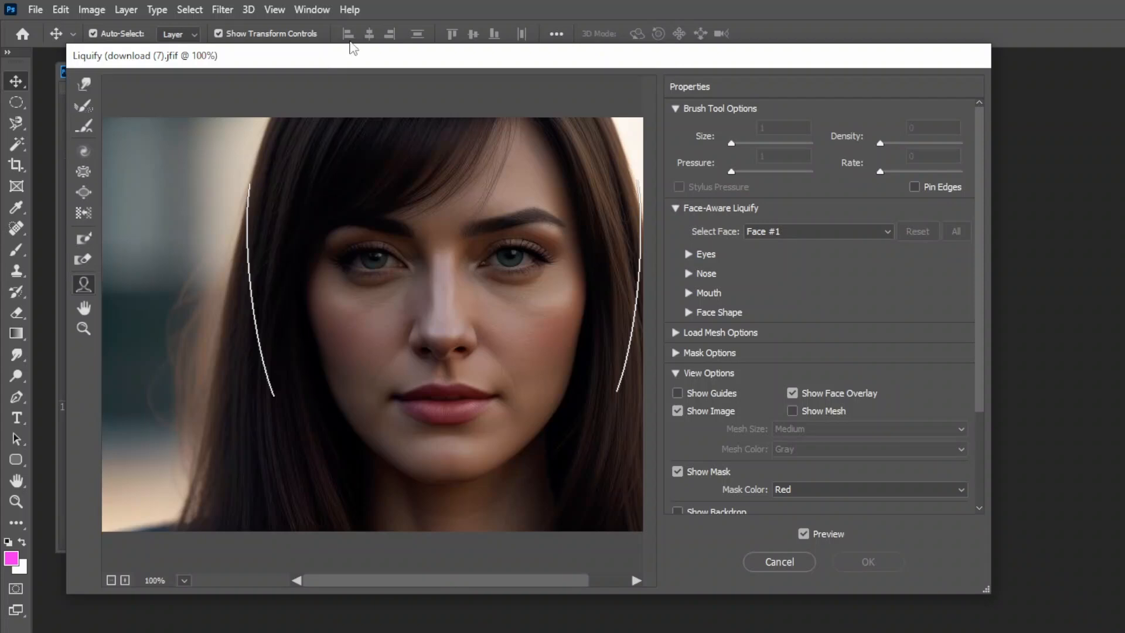
left_click(85, 194)
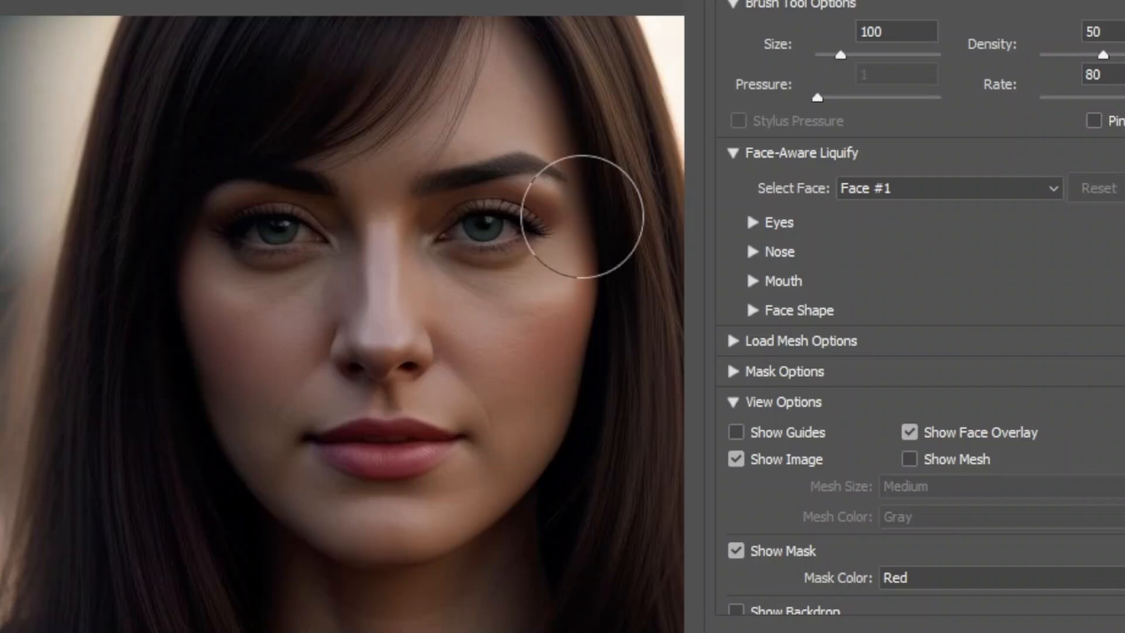
left_click(490, 228)
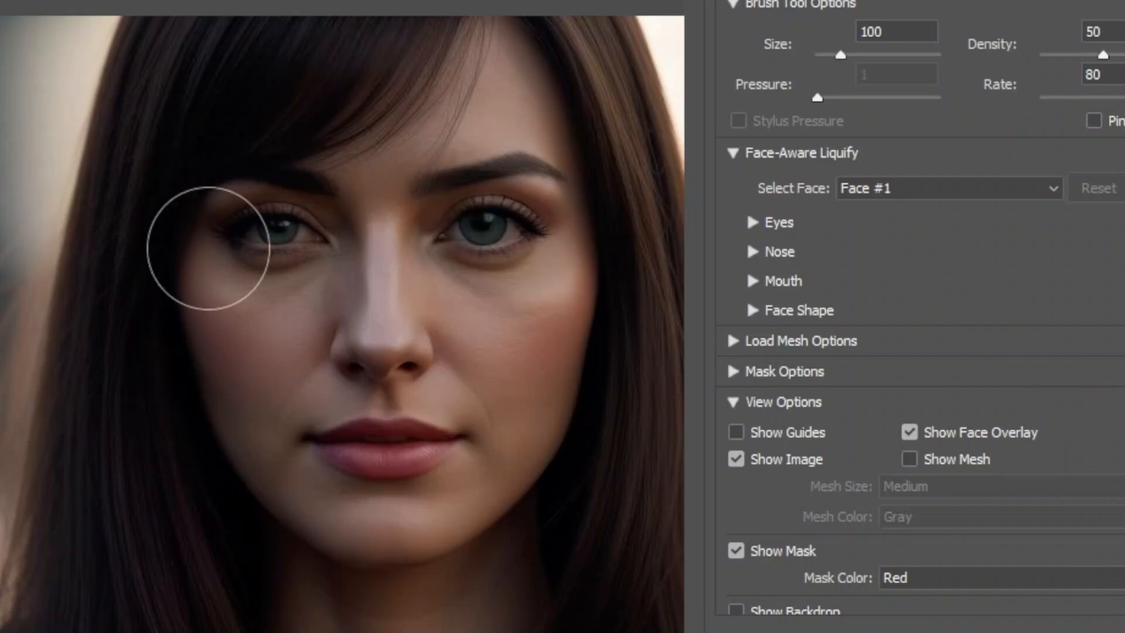
left_click(255, 227)
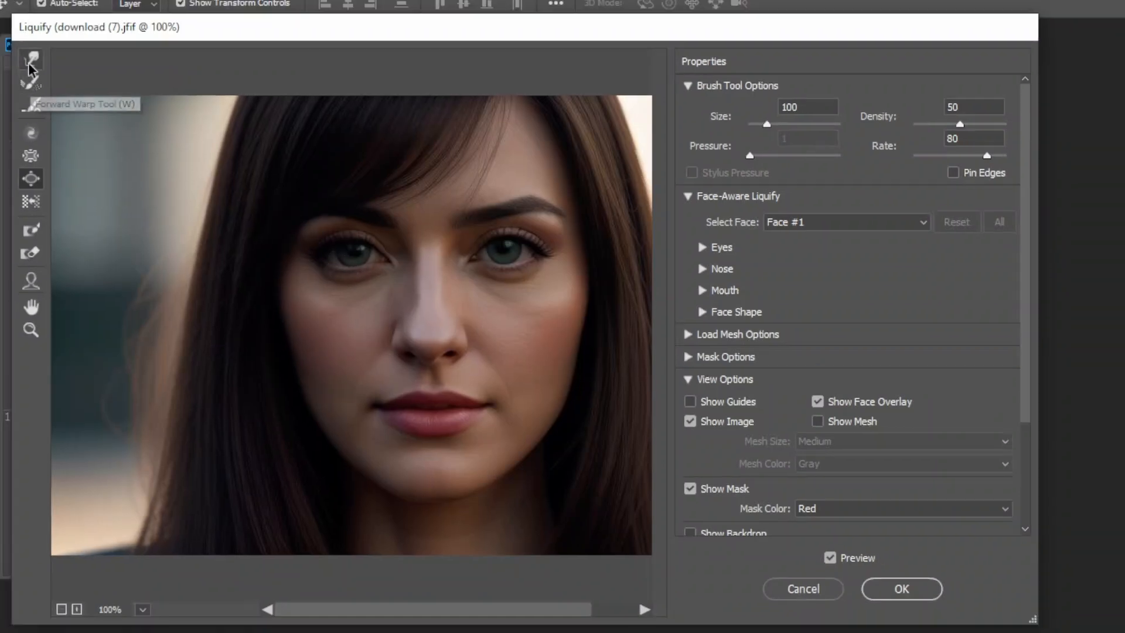
- Reshape the woman's lips to look fuller with Liquify's Forward Warp tool at size 100 and pressure 100, and apply the distortion
left_click(29, 62)
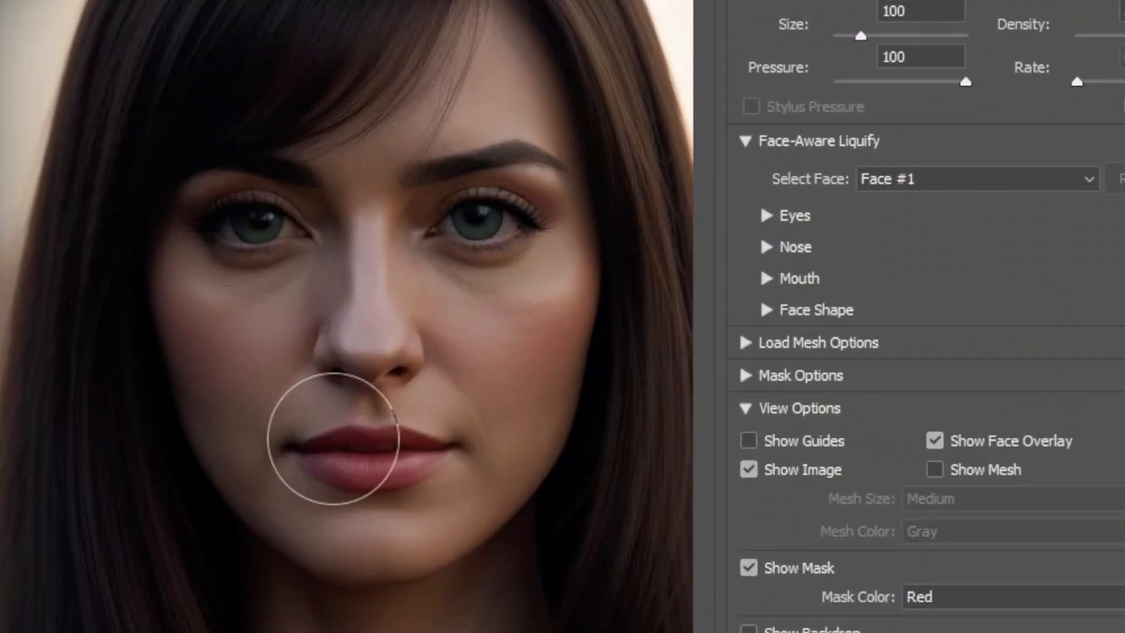
left_click_drag(333, 438, 332, 420)
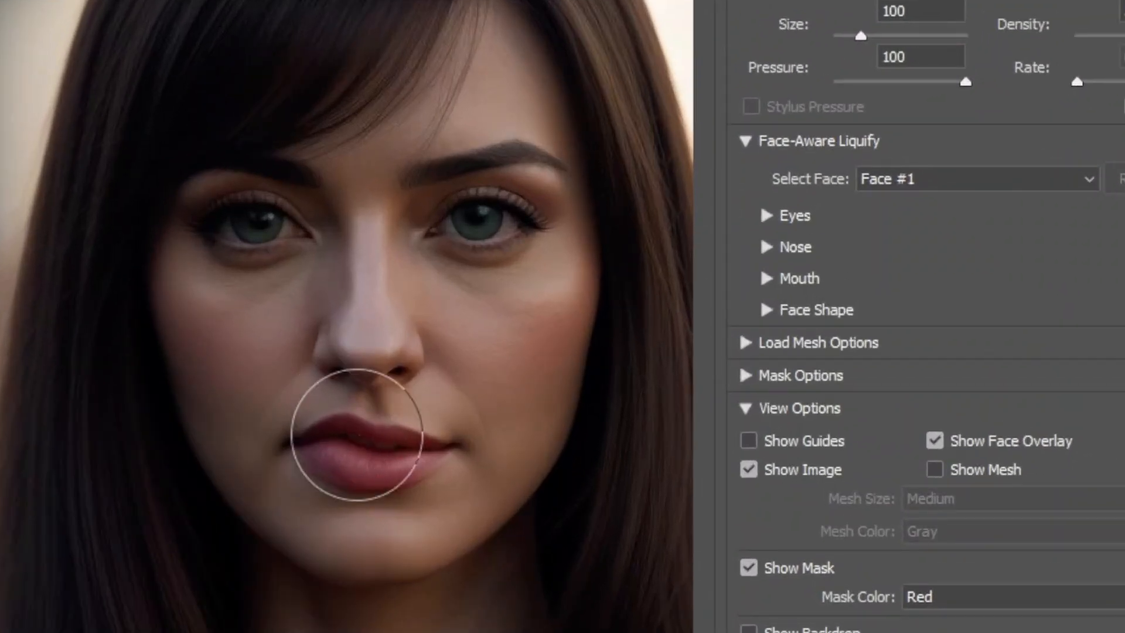
left_click_drag(414, 427, 413, 419)
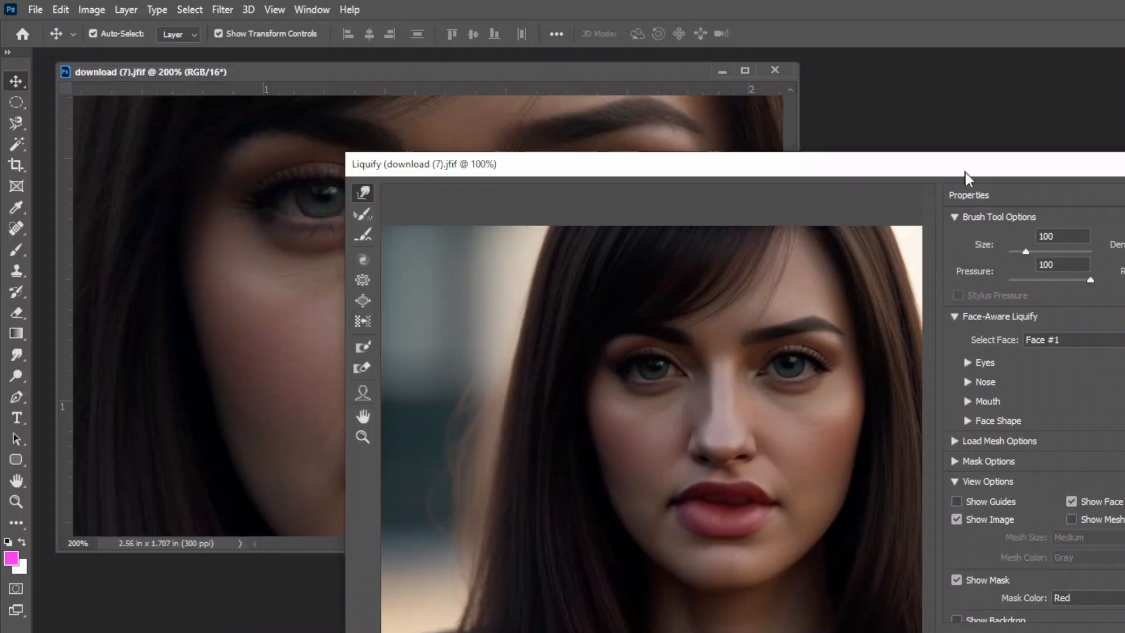
mouse_move(961, 171)
left_mouse_down()
mouse_move(1054, 55)
mouse_move(1124, 82)
left_mouse_up()
mouse_move(1055, 77)
left_mouse_down()
mouse_move(1095, 20)
mouse_move(1044, 17)
left_mouse_up()
left_click_drag(834, 20, 497, 46)
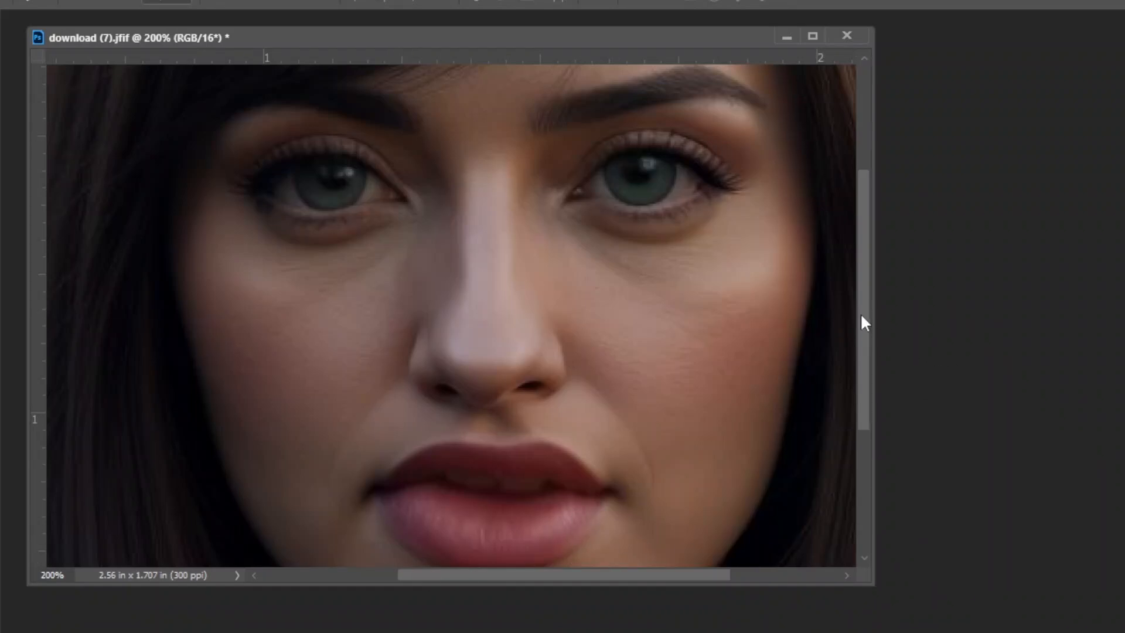
mouse_move(861, 319)
left_mouse_down()
mouse_move(861, 406)
mouse_move(858, 293)
mouse_move(859, 322)
left_mouse_up()
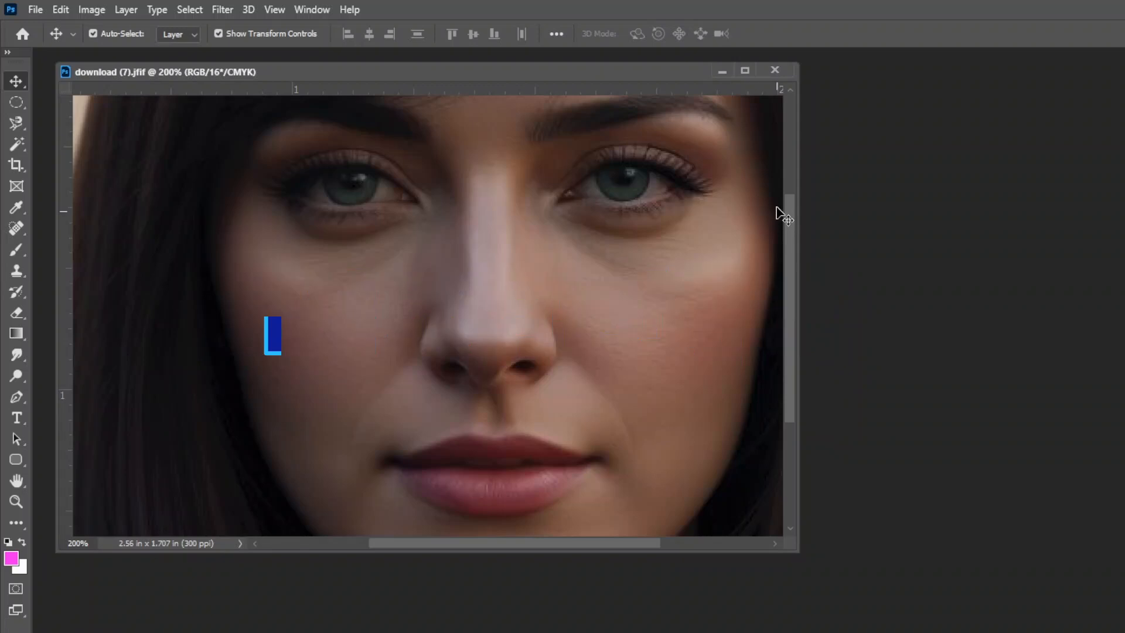
- Try the Mosaic pixelate filter on the portrait with a cell size of 8 square, and undo it
left_click(216, 13)
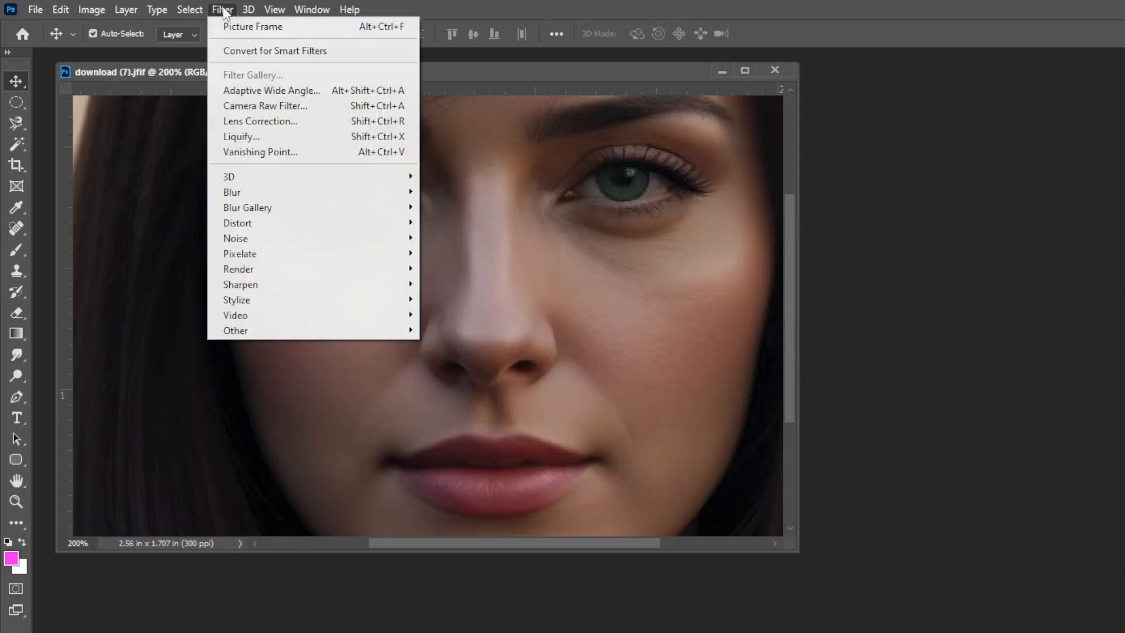
mouse_move(234, 287)
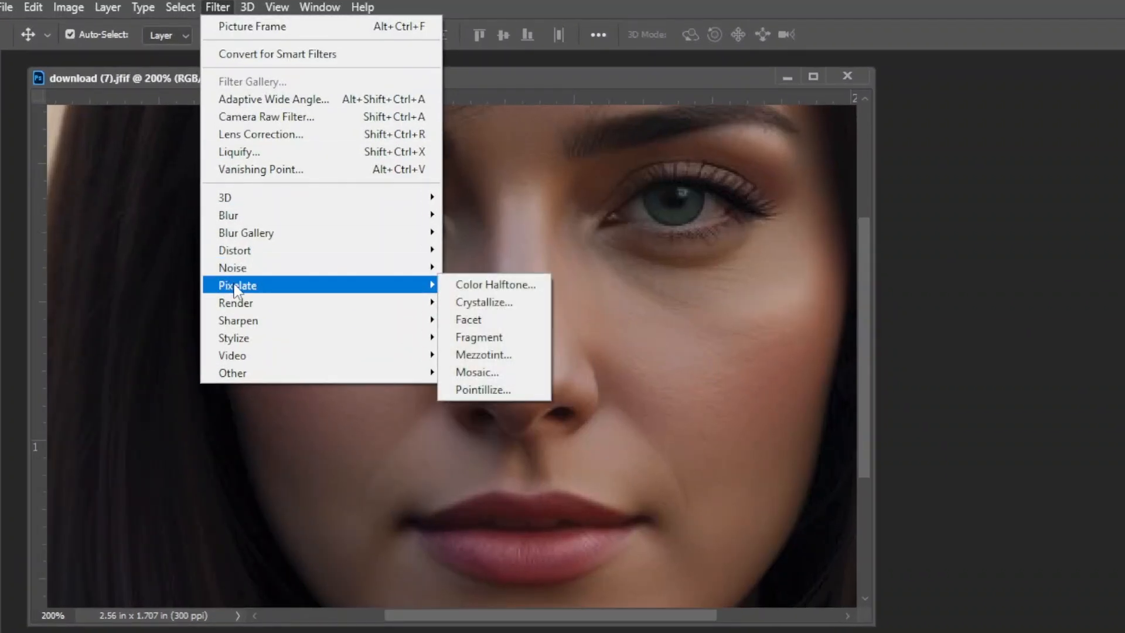
left_click(477, 373)
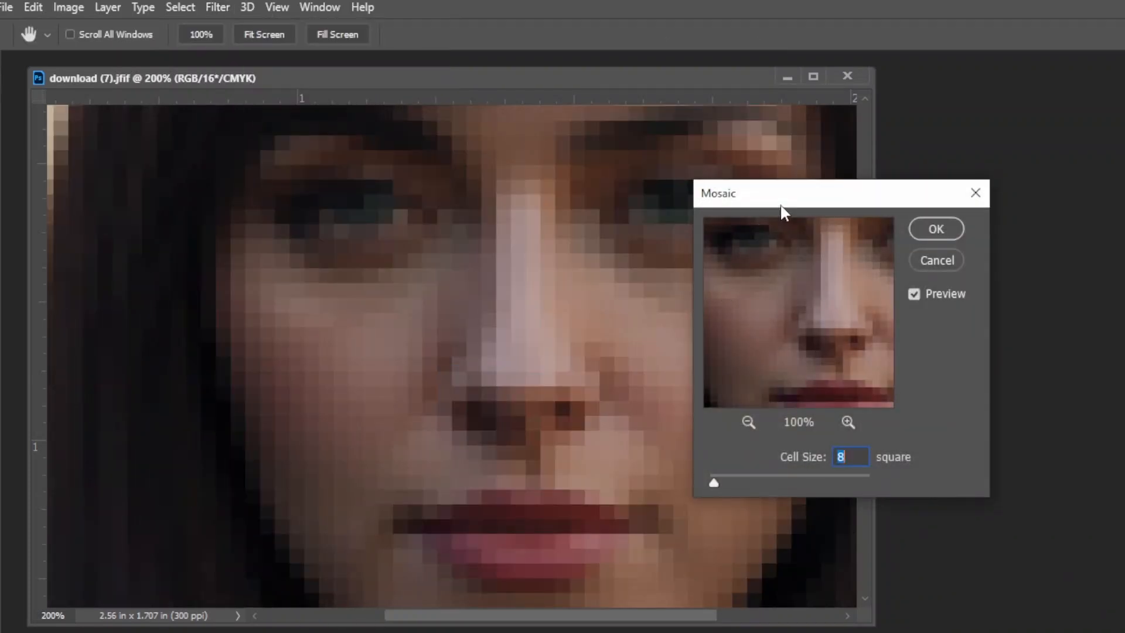
left_click_drag(783, 210, 795, 111)
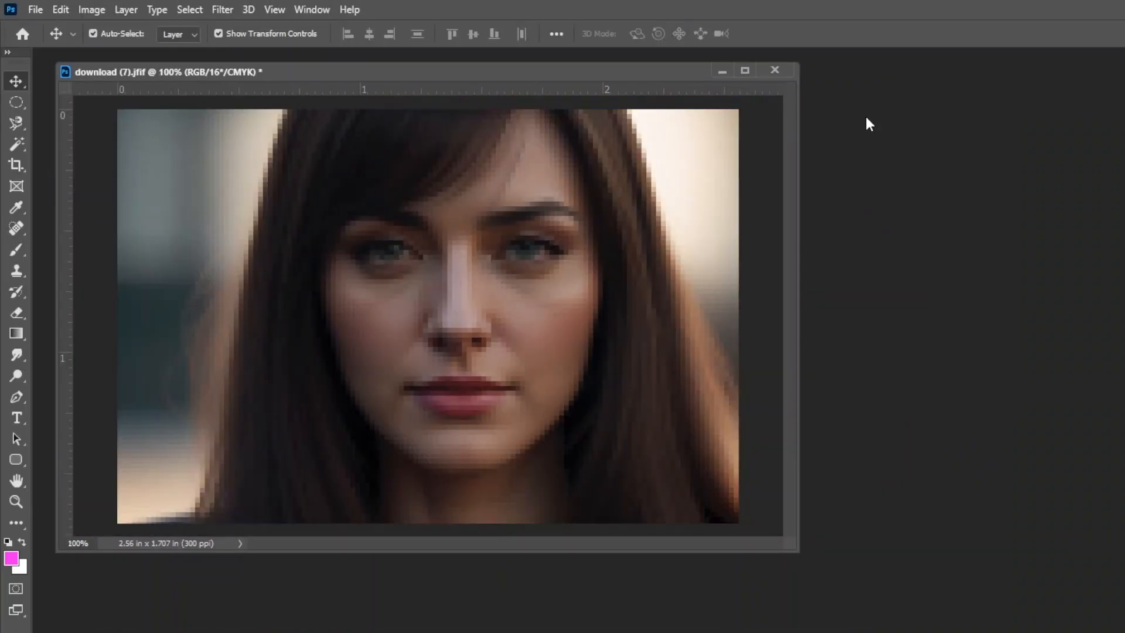
key("ctrl+plus")
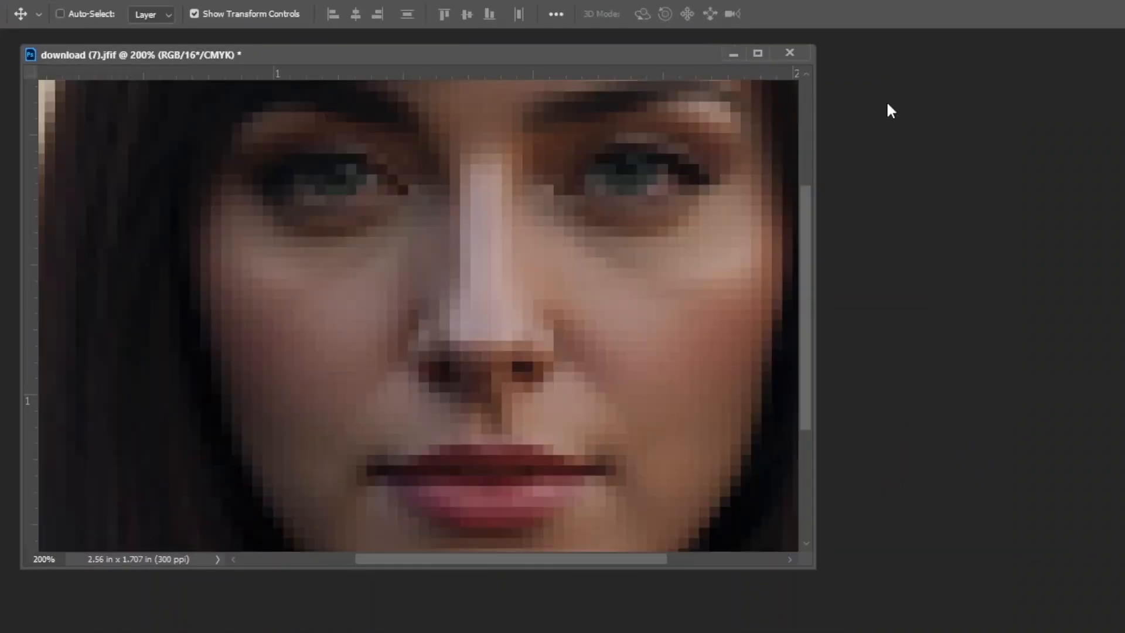
key("ctrl+z")
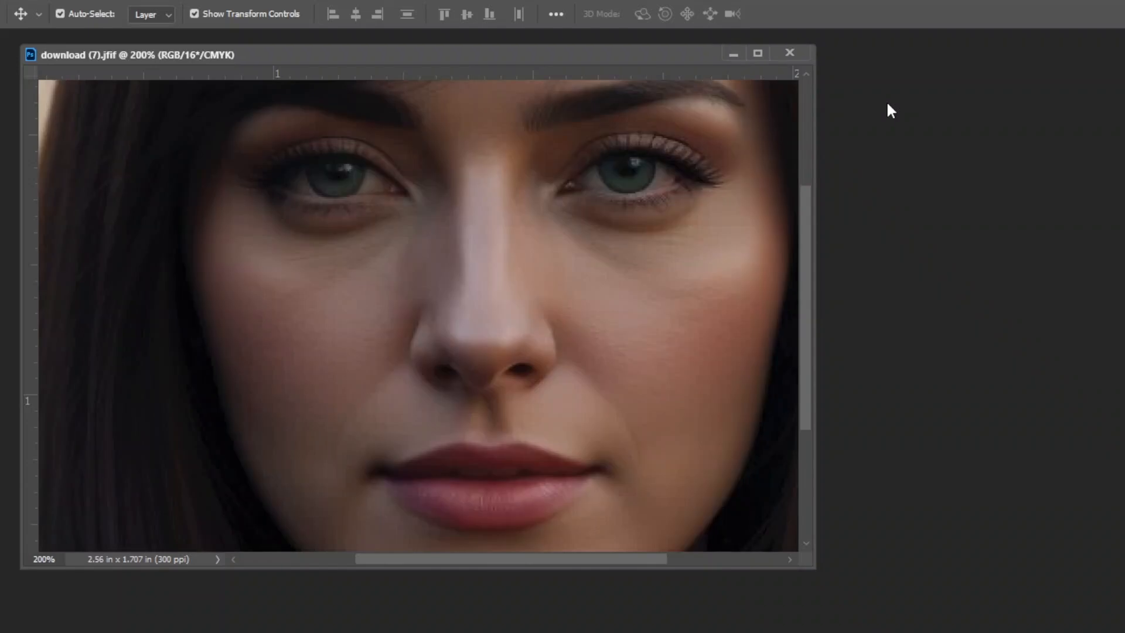